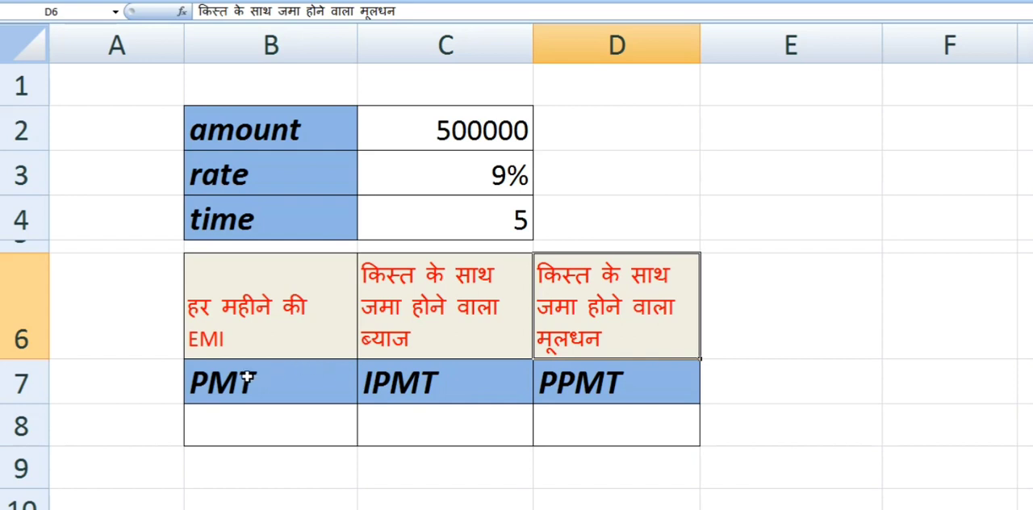
- Review the PMT, IPMT and PPMT column headers in row 7 of the loan table
left_click(245, 384)
left_click(422, 398)
left_click(562, 399)
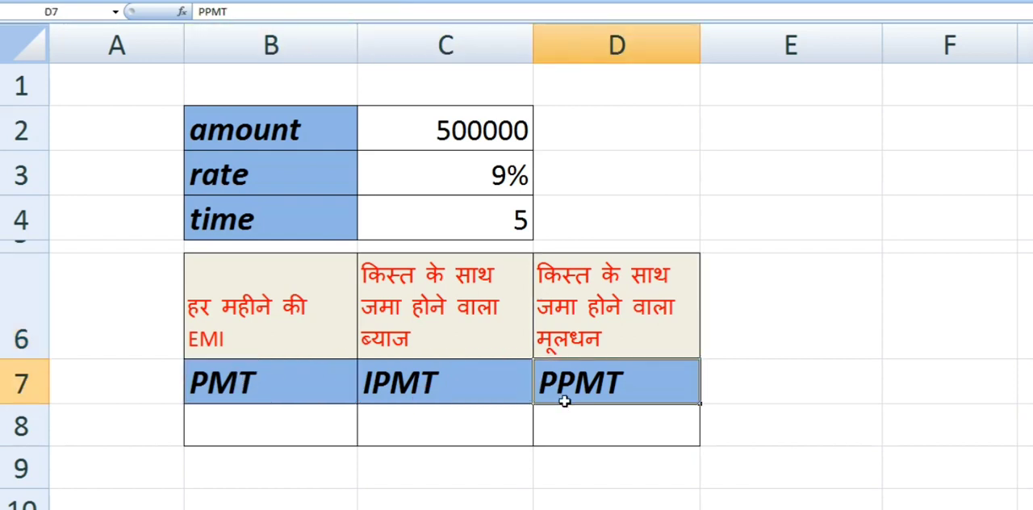
left_click(273, 386)
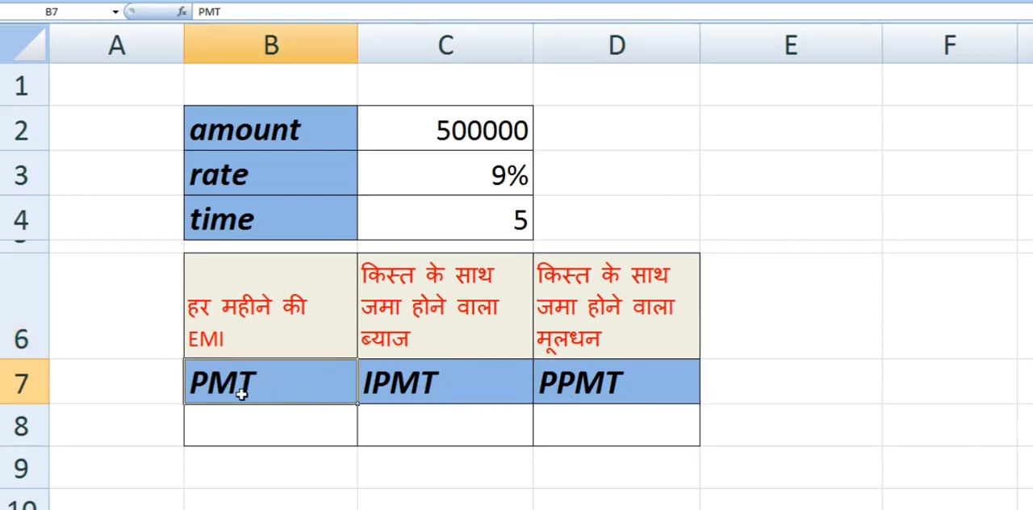
left_click(403, 392)
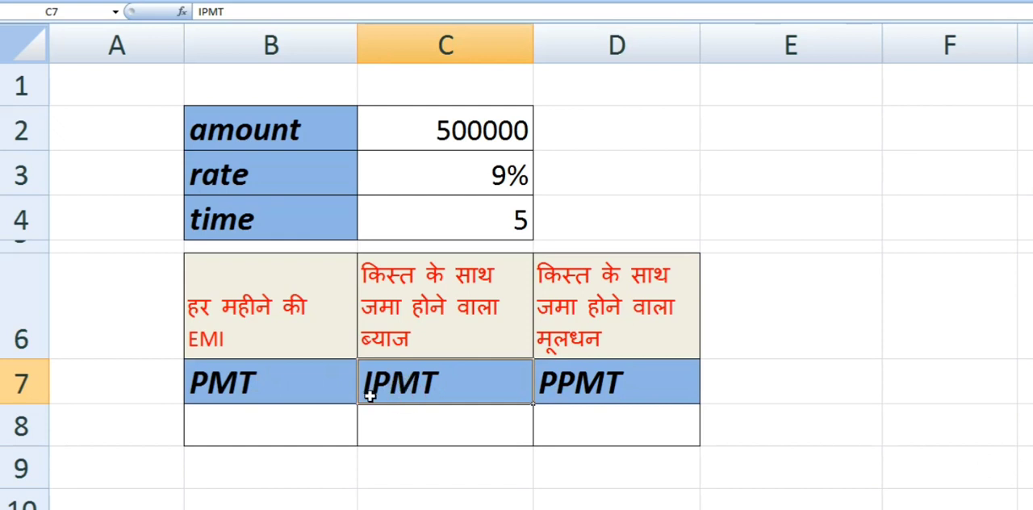
left_click(569, 382)
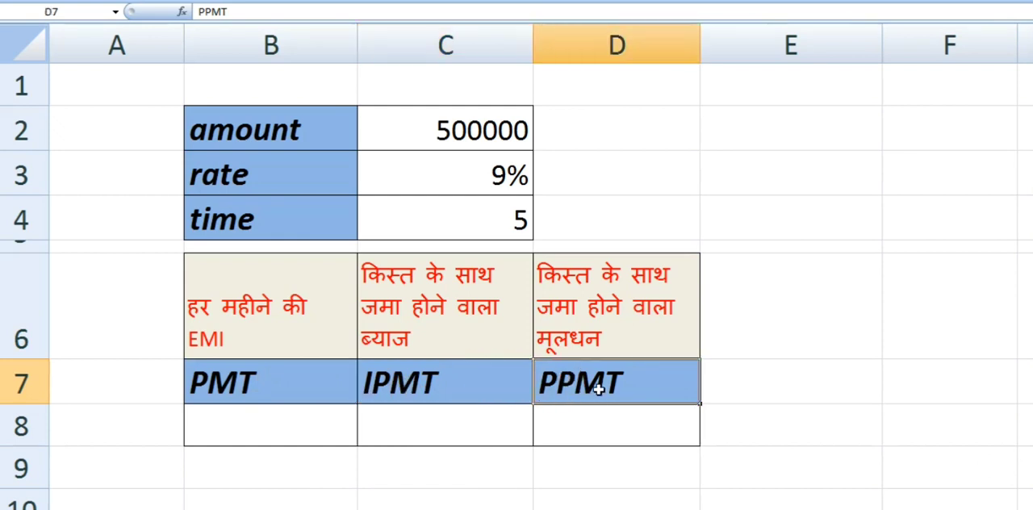
- Enter the formula =PMT(C3/12,C4*12,C2) in B8 to calculate the monthly EMI
left_click(329, 423)
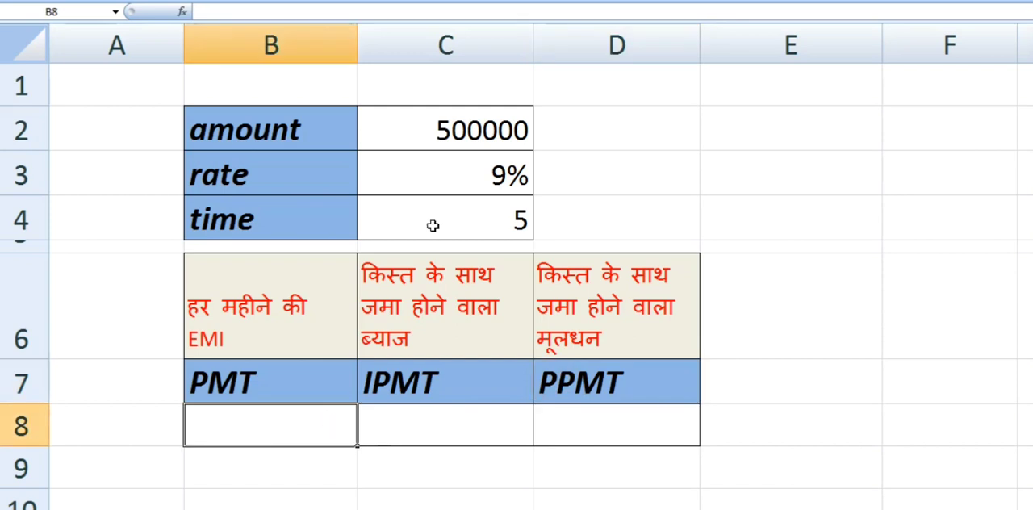
type("=PMT")
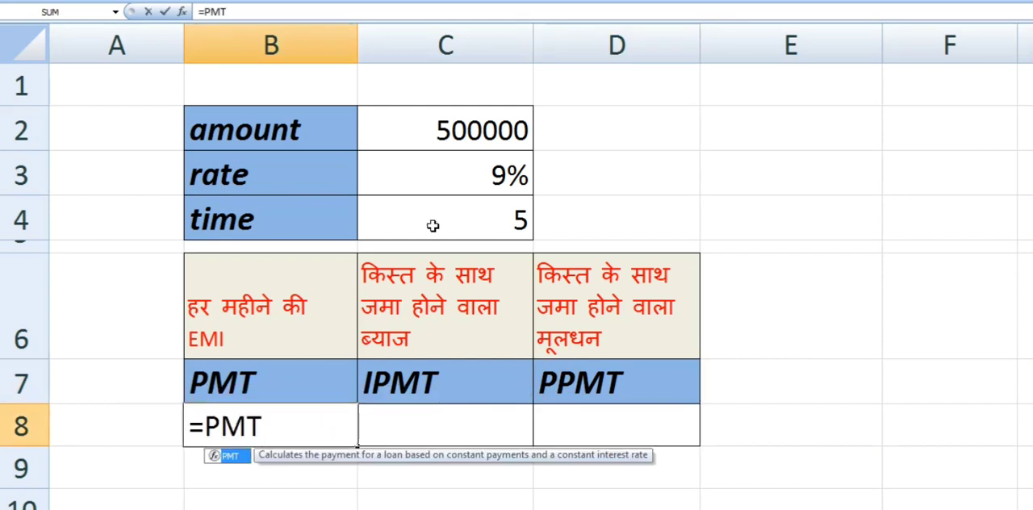
type("(")
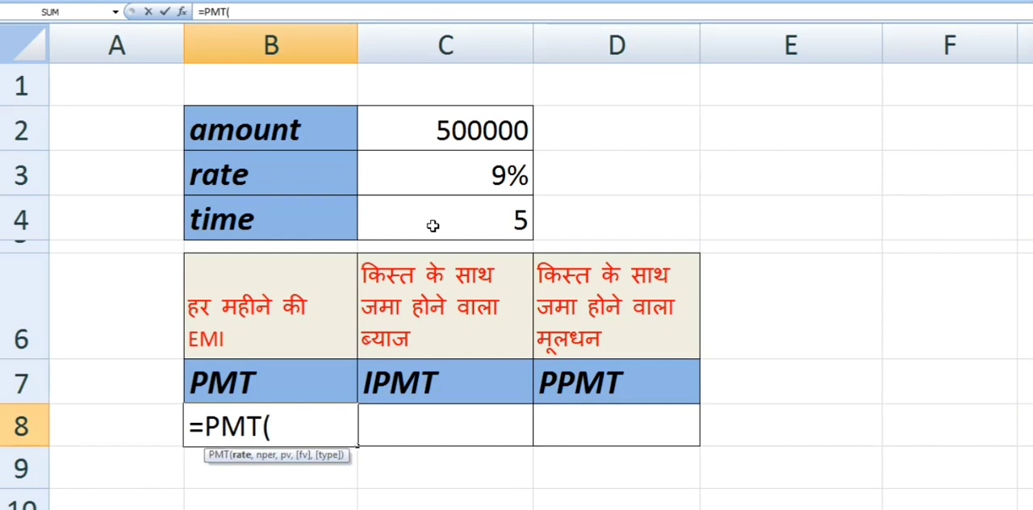
left_click(476, 173)
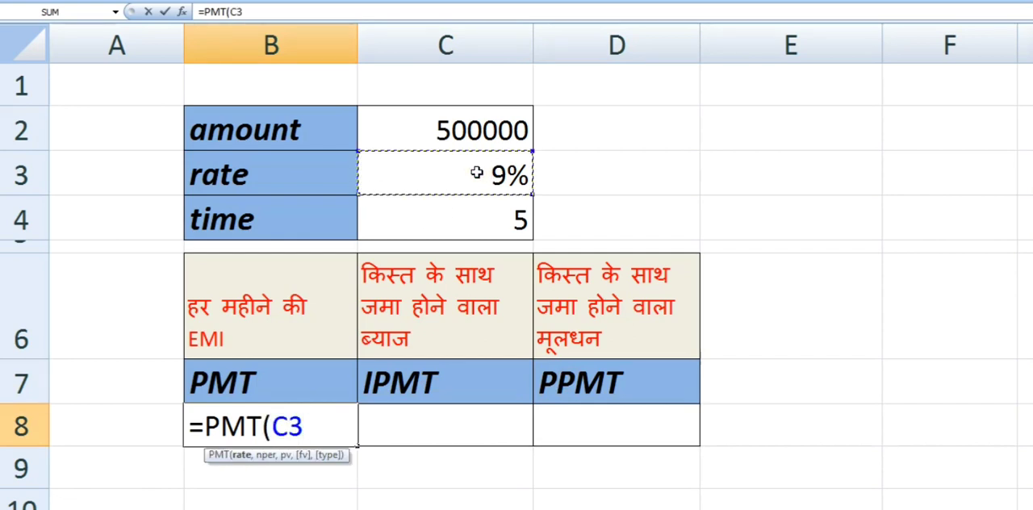
type("/")
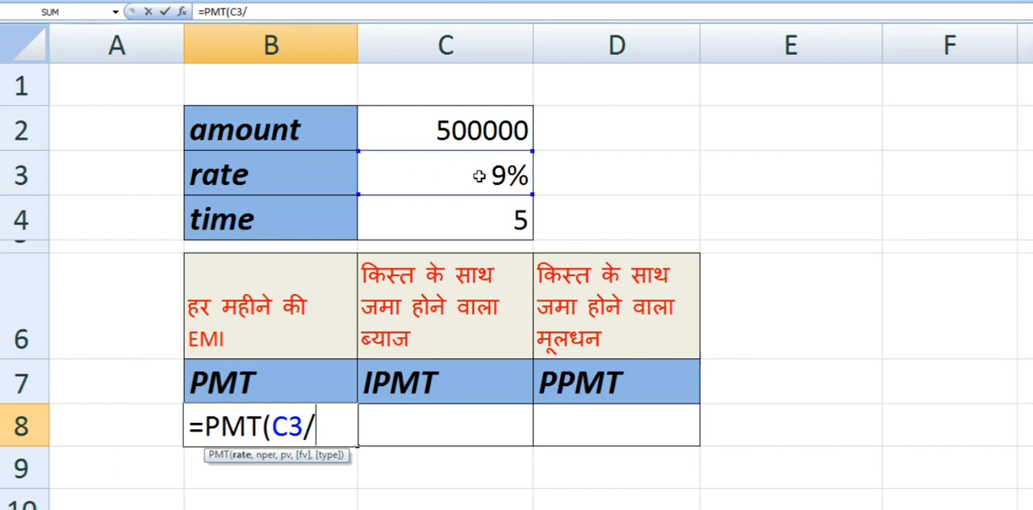
type("12")
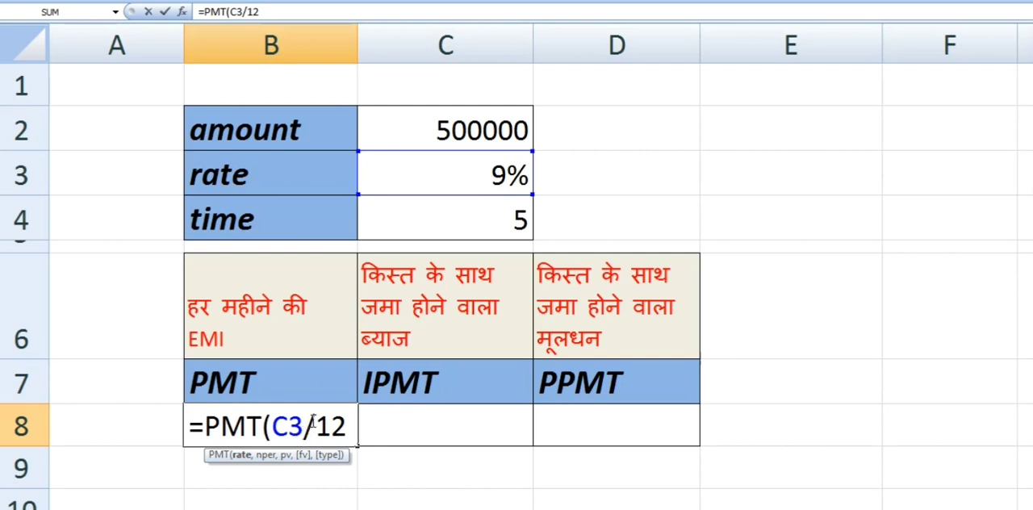
type(",")
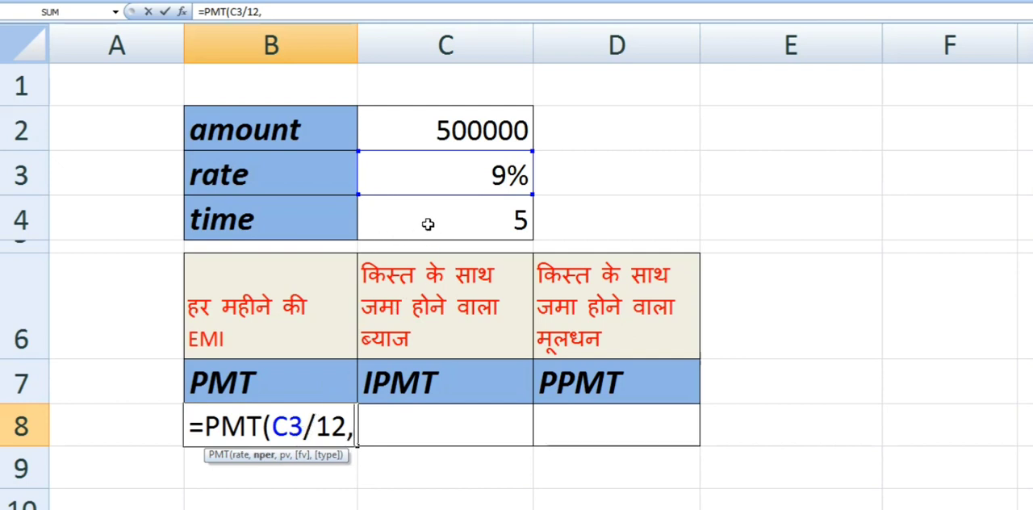
left_click(427, 224)
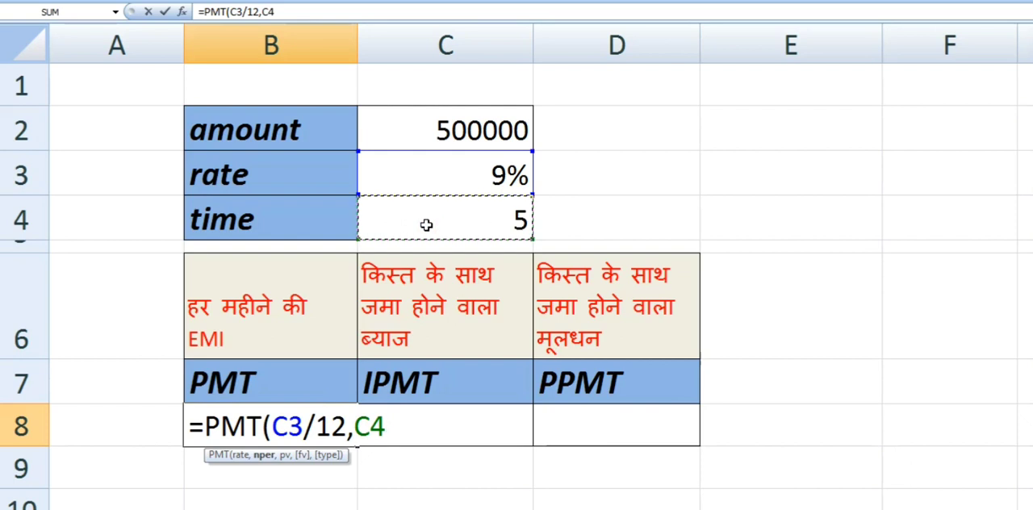
type("*12")
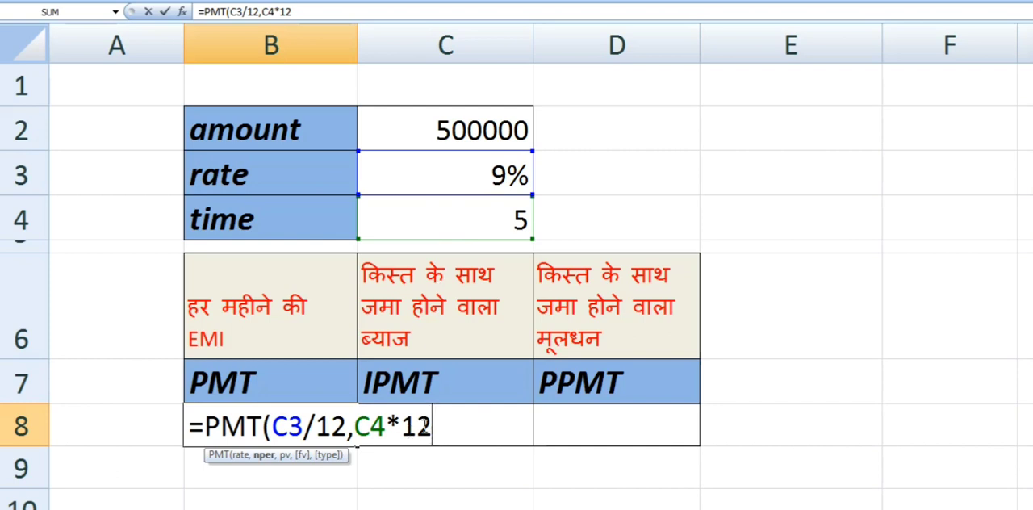
double_click(423, 425)
left_click(432, 423)
type(",")
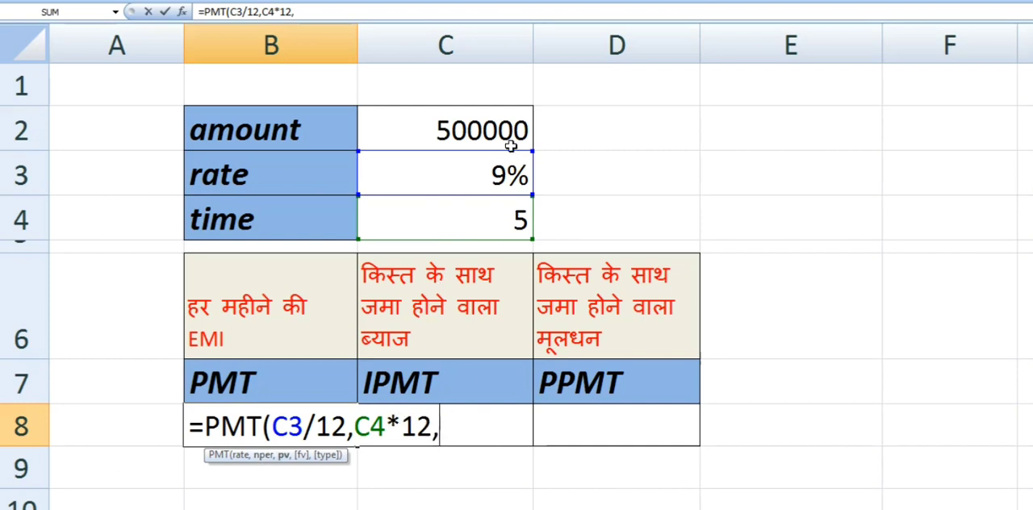
left_click(486, 134)
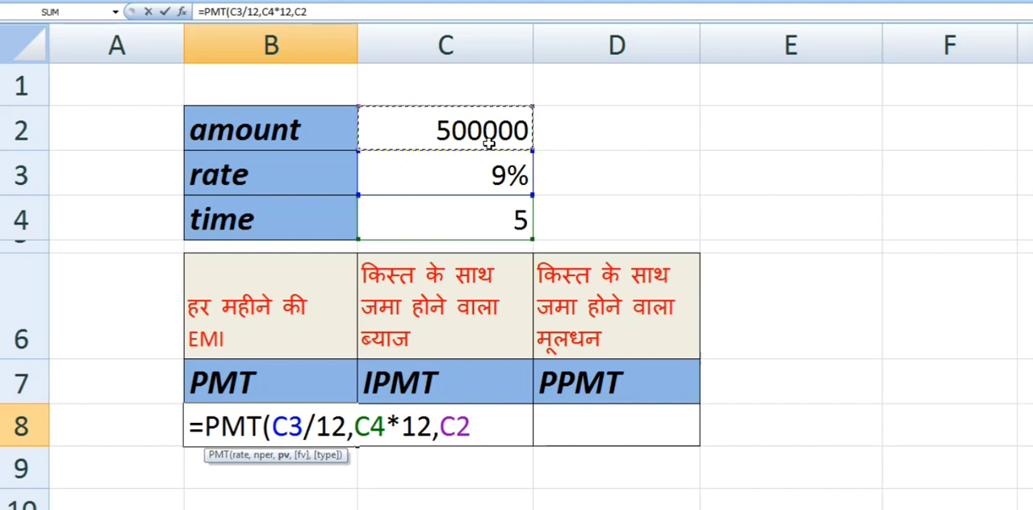
type(")")
key("Return")
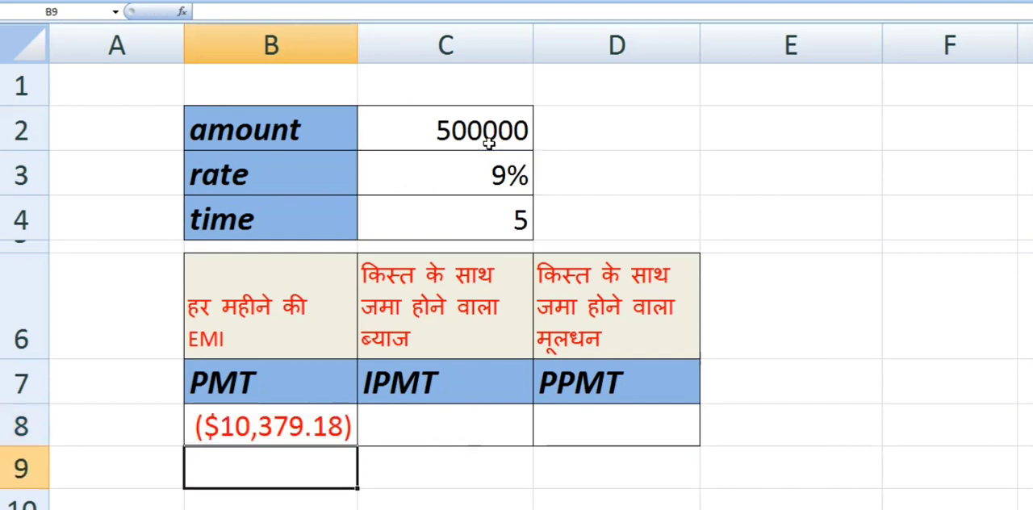
- Apply Comma Style number formatting to the EMI result in B8
left_click(279, 432)
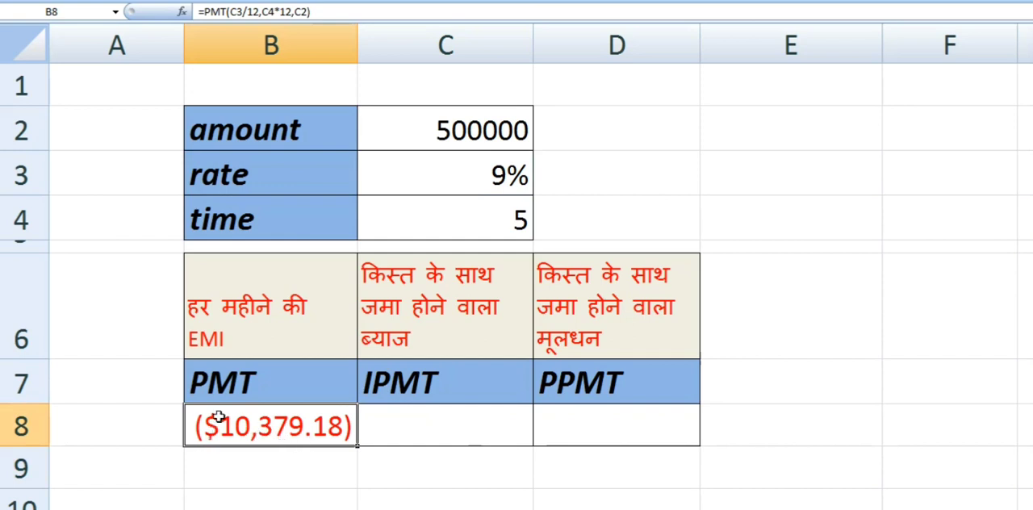
left_click(54, 2)
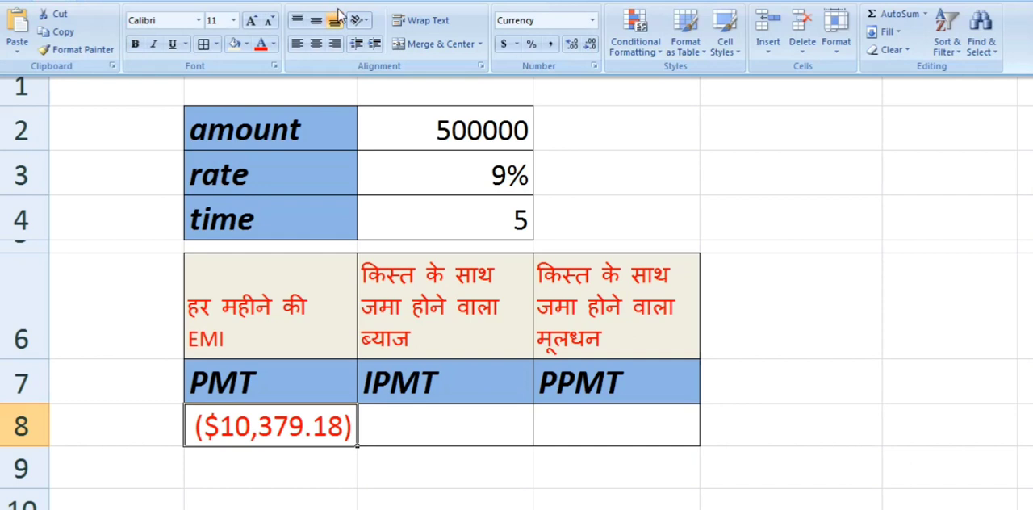
left_click(551, 45)
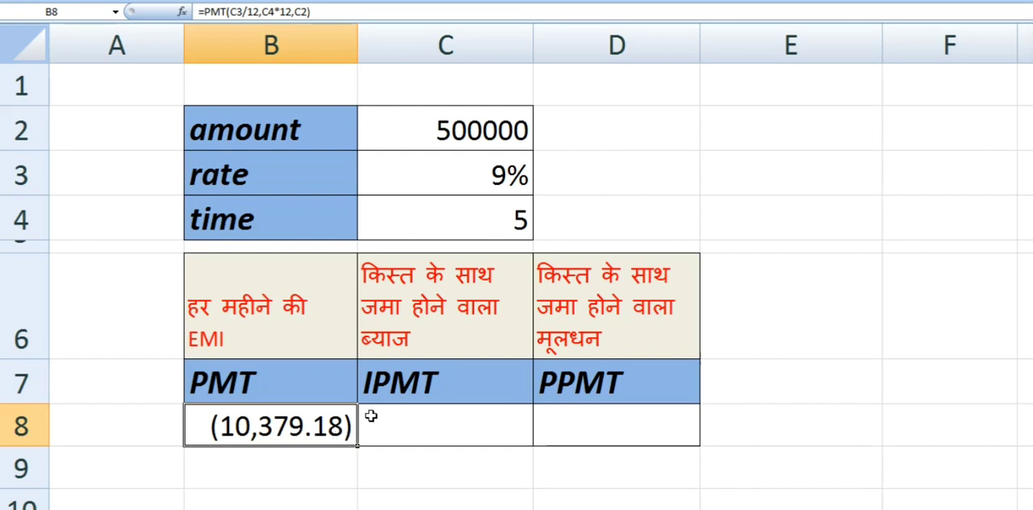
- Switch to the Word document and reread the question part about monthly interest in each installment, then return
left_click(402, 384)
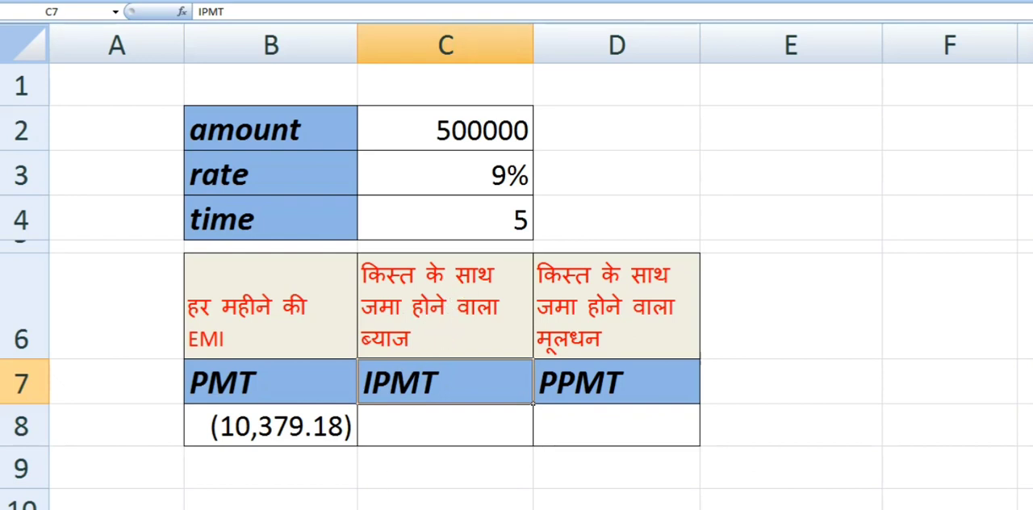
key("alt+Tab")
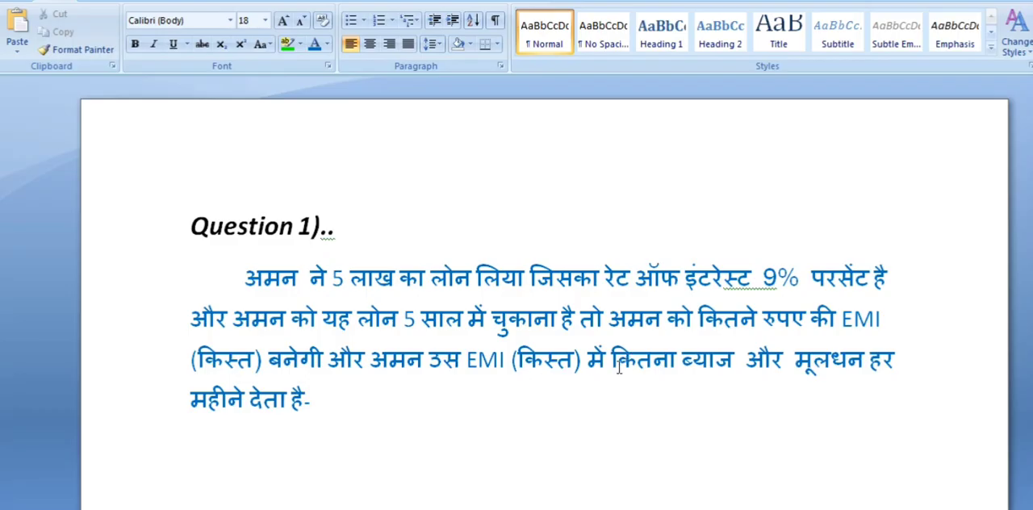
left_click_drag(511, 353, 734, 350)
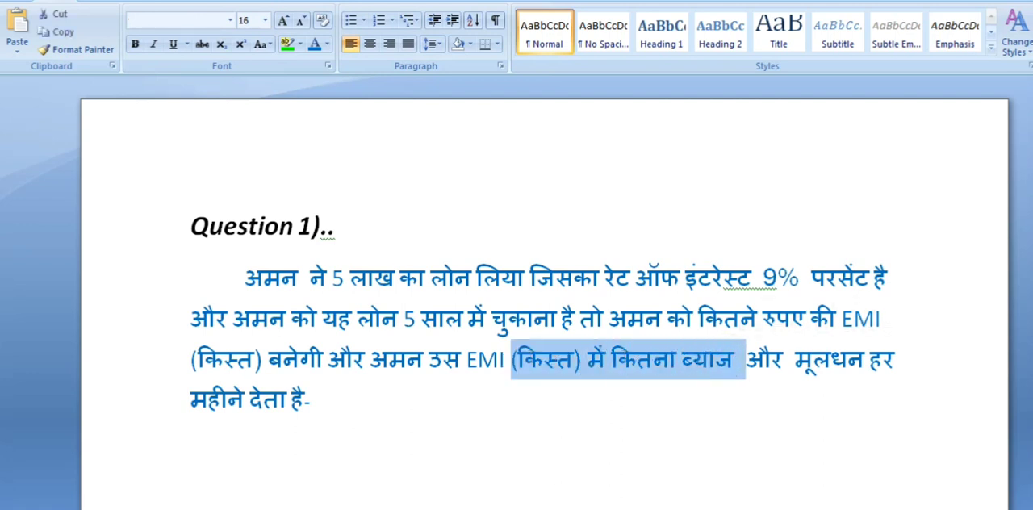
key("alt+Tab")
- Enter the formula =IPMT(C3/12,1,C4*12,C2) in C8 to calculate the interest in the first installment
left_click(400, 434)
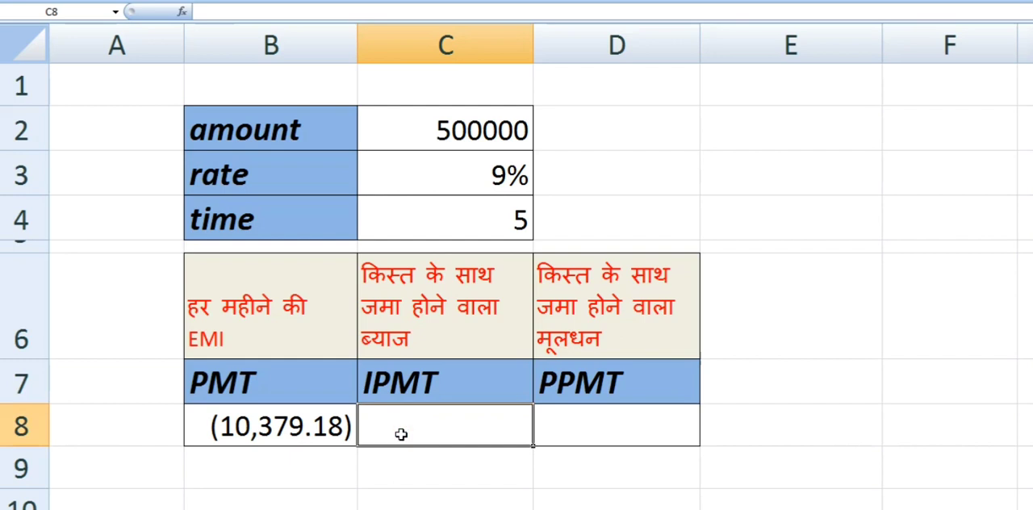
type("=IPMT(")
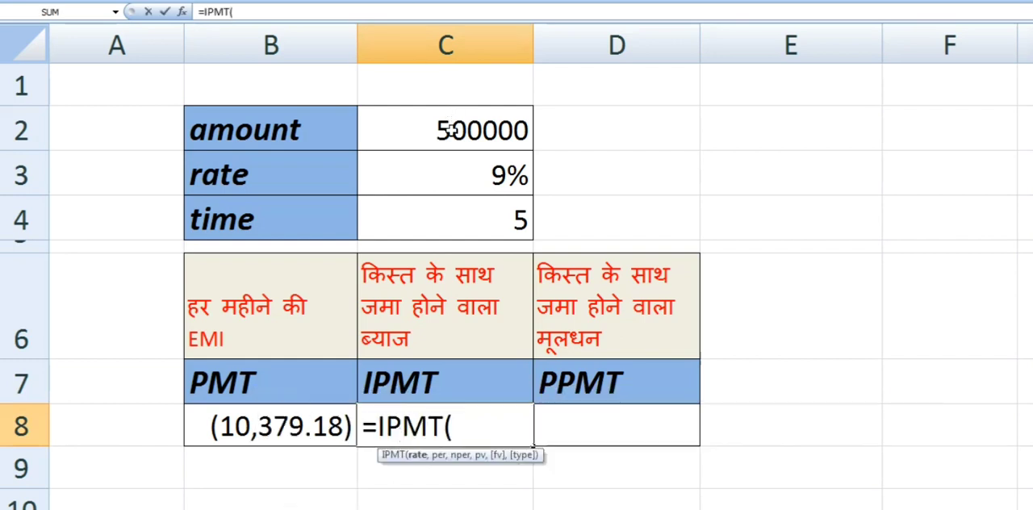
left_click(446, 170)
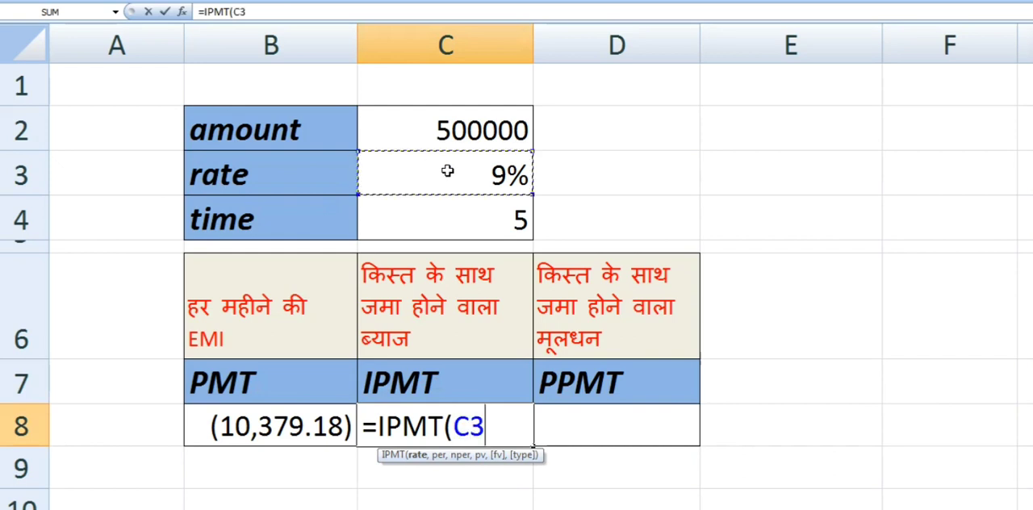
type("/12")
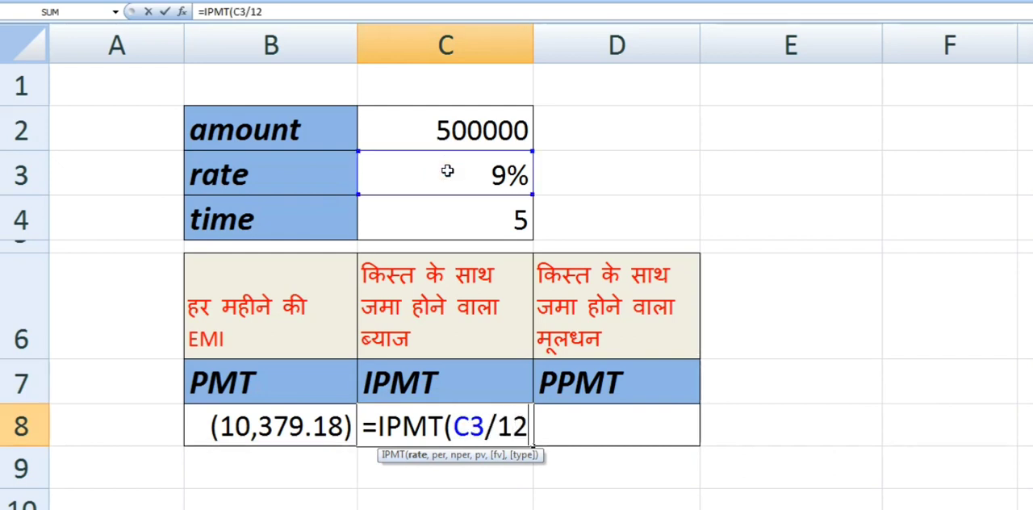
type(",")
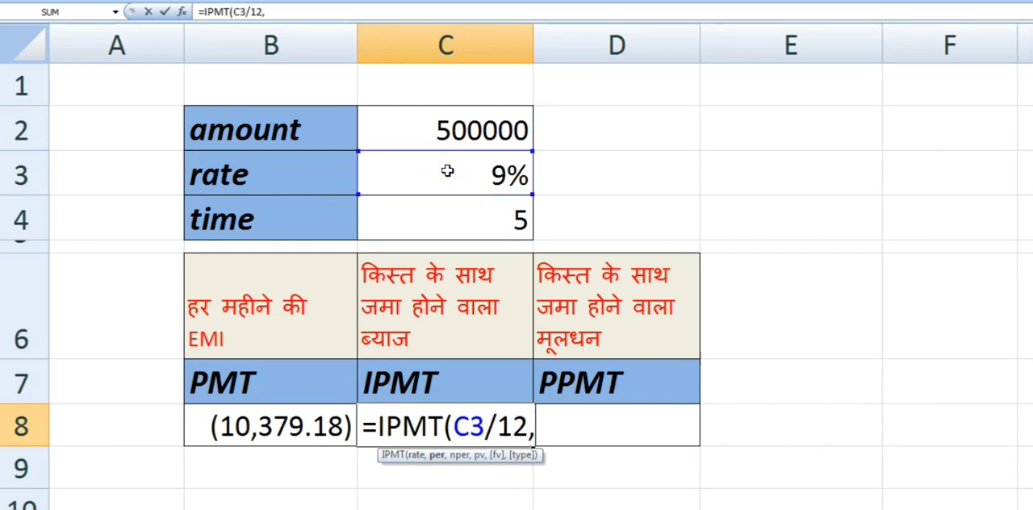
type("1")
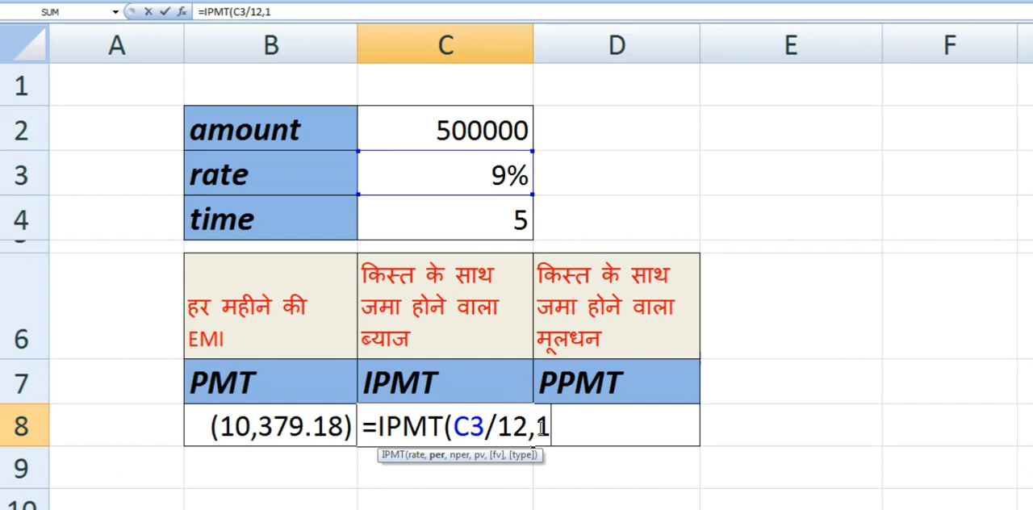
type(",")
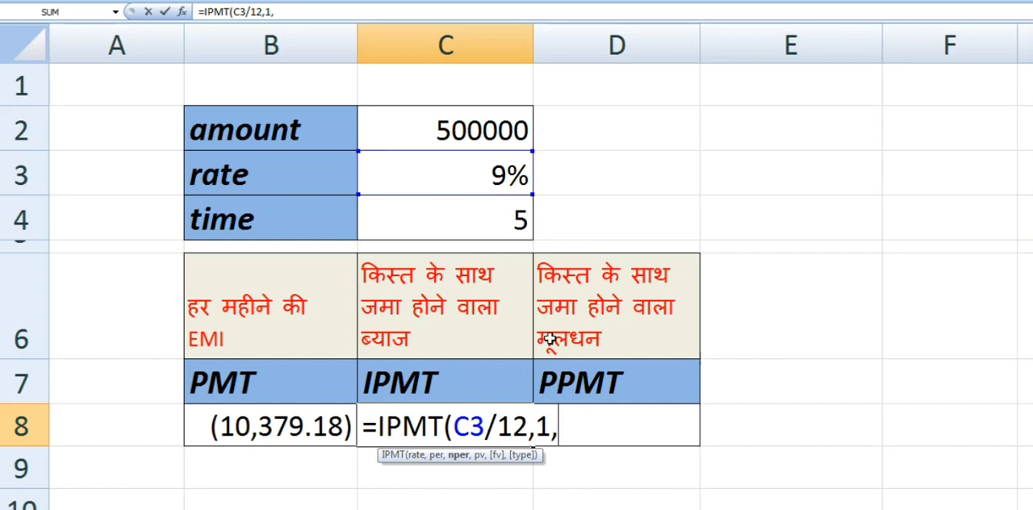
left_click(484, 212)
type("*")
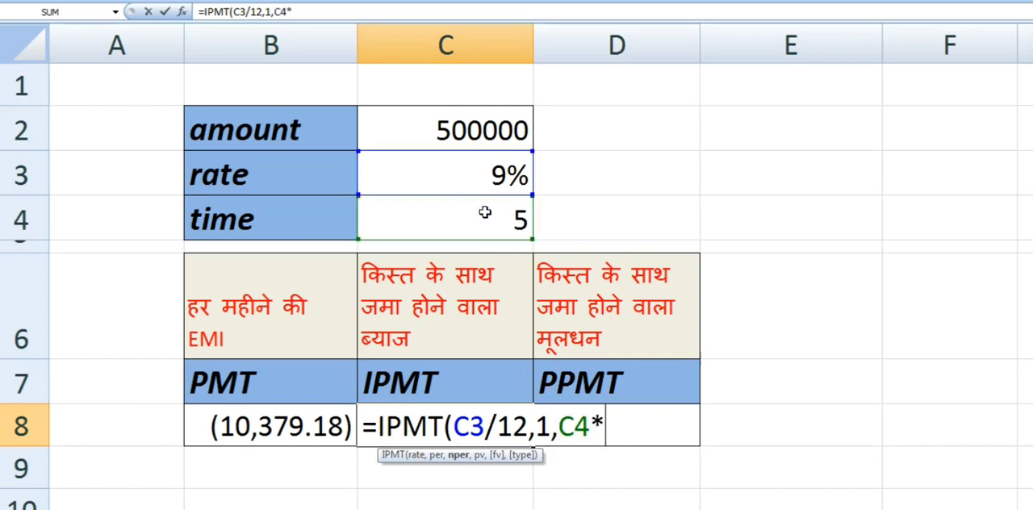
type("12")
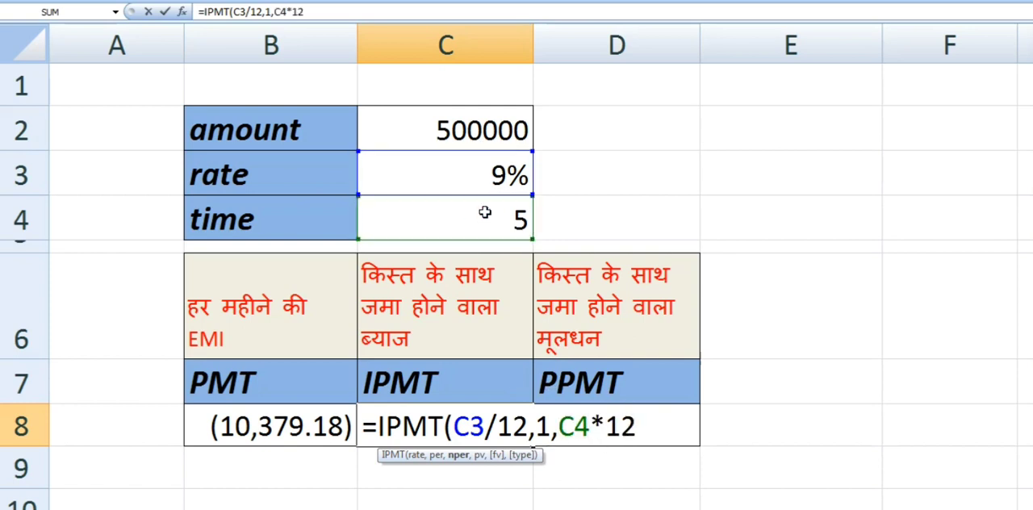
type(",")
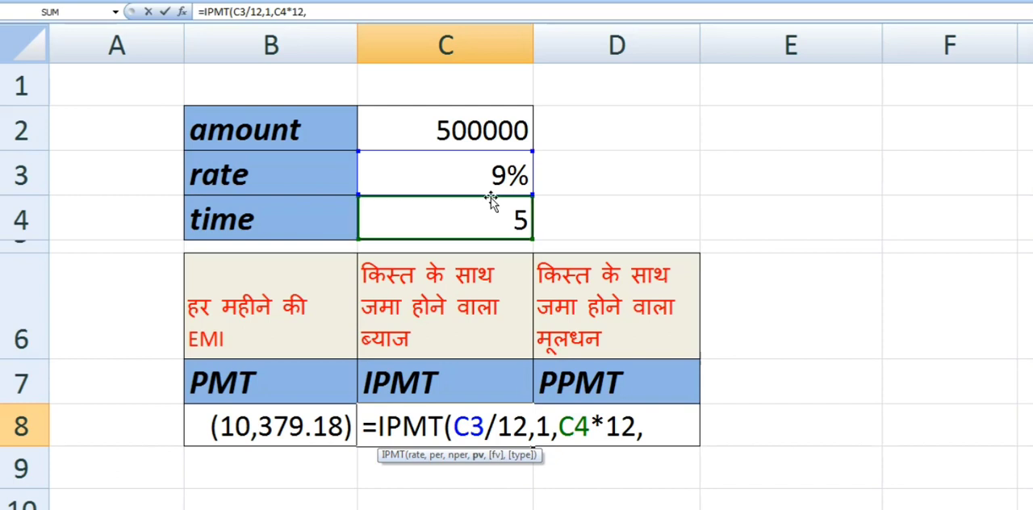
left_click(483, 131)
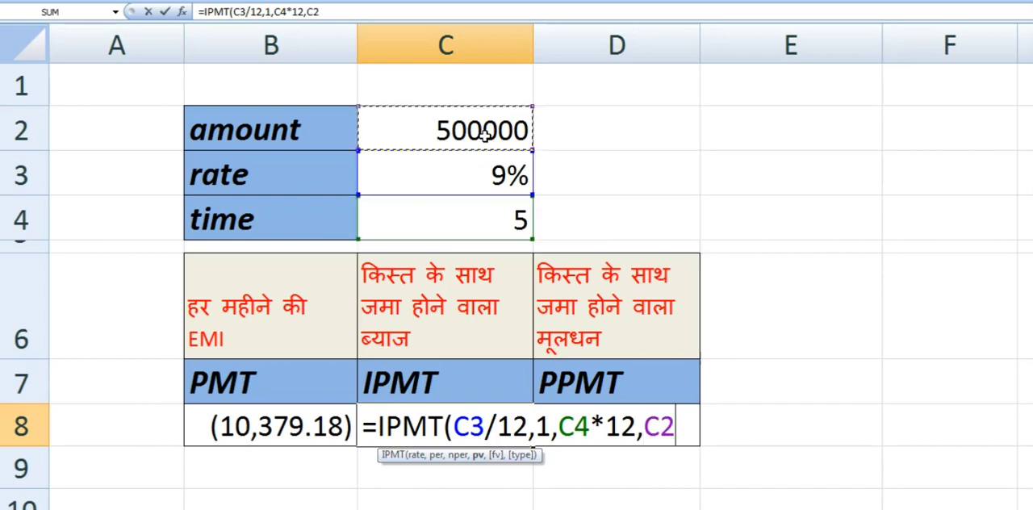
type(")")
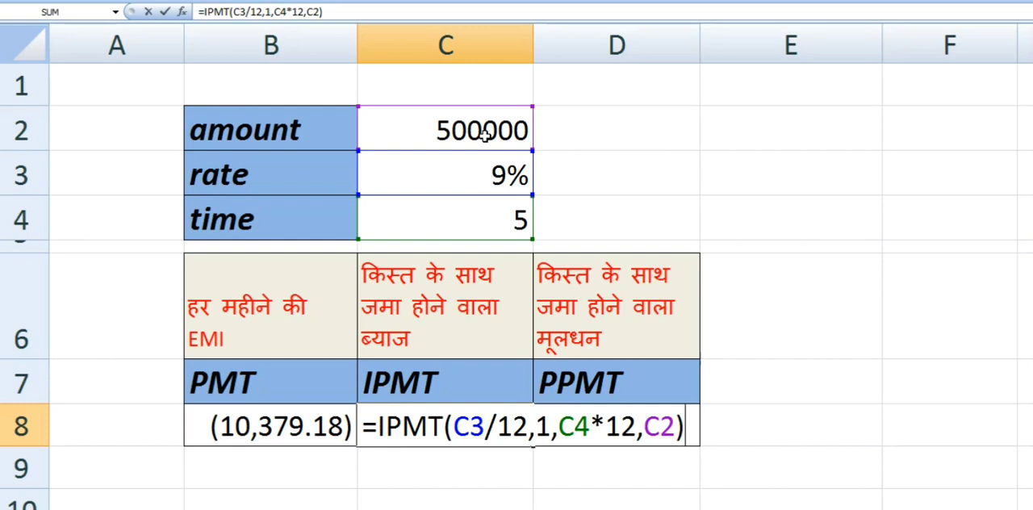
key("Return")
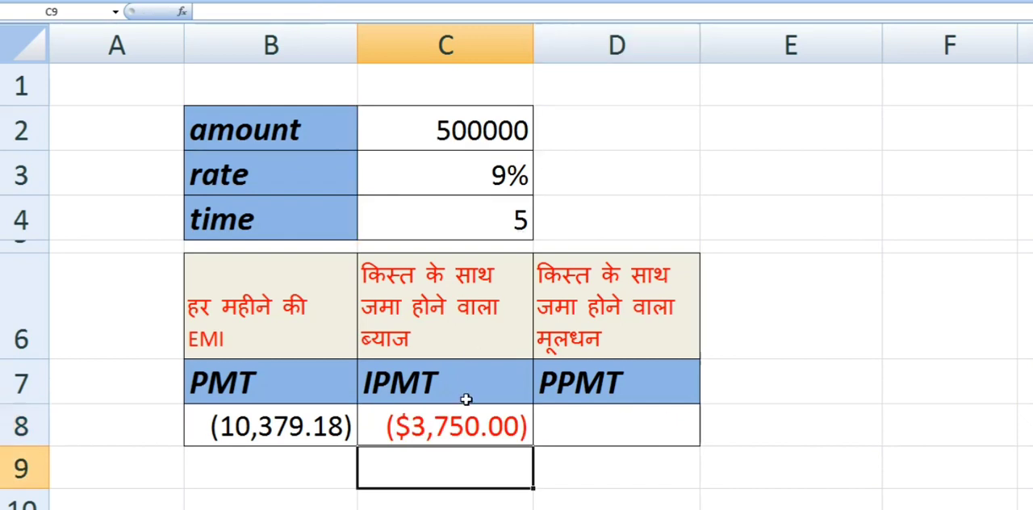
- Apply Comma Style number formatting to the interest result in C8
left_click(473, 429)
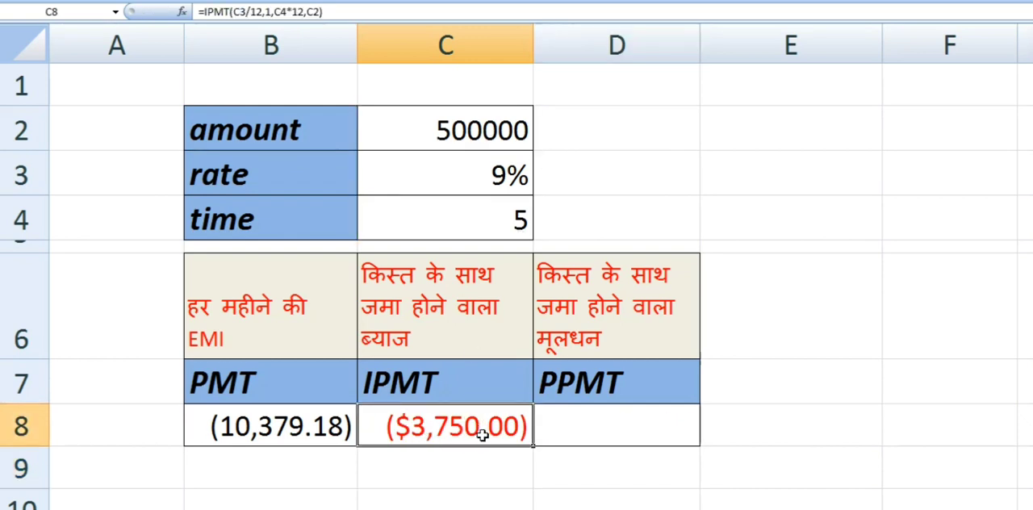
left_click(64, 2)
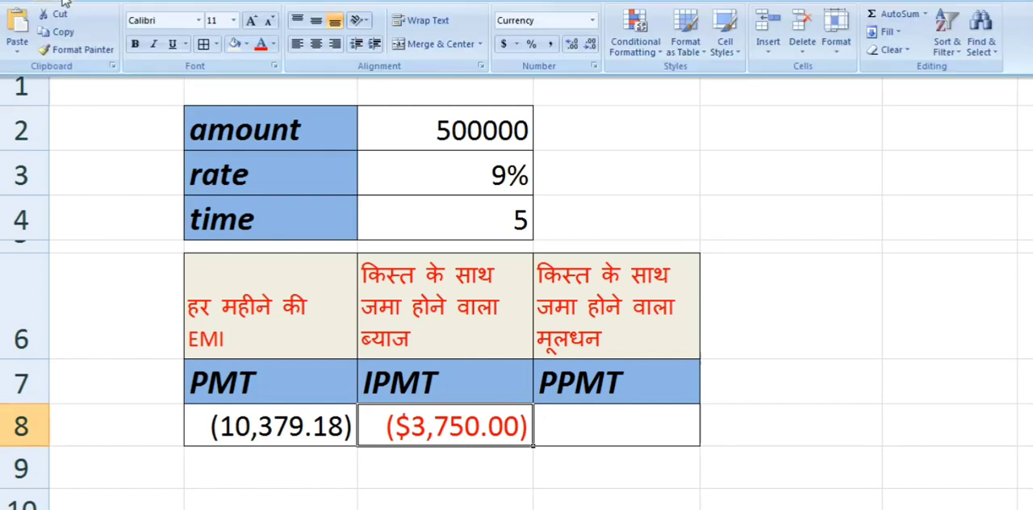
left_click(549, 48)
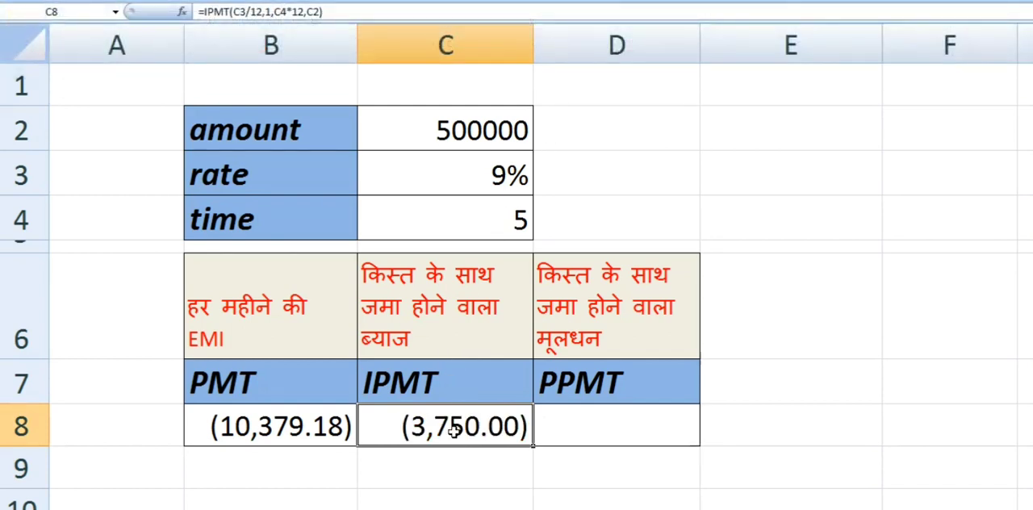
- Enter the formula =PPMT(C3/12,1,C4*12,C2) in D8 to calculate the principal in the first installment
left_click(563, 388)
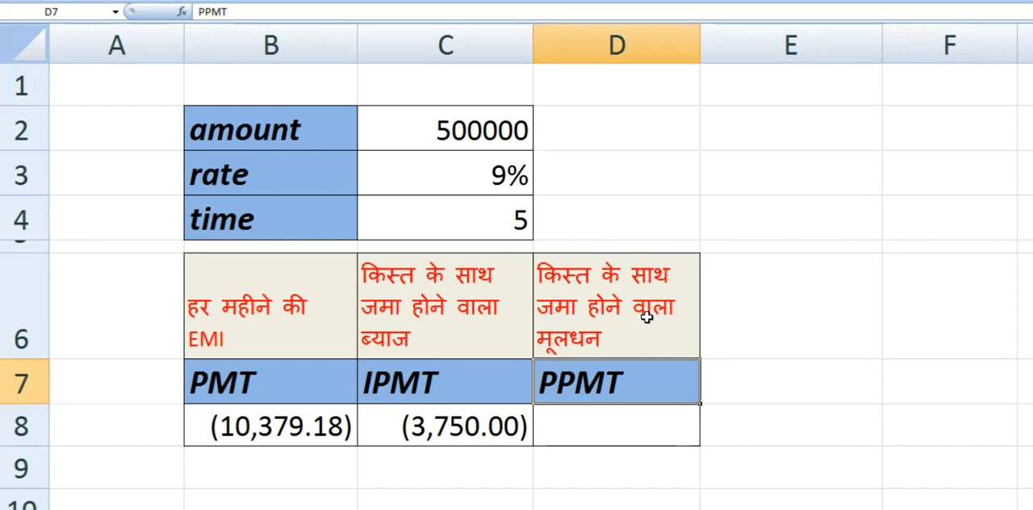
left_click(576, 411)
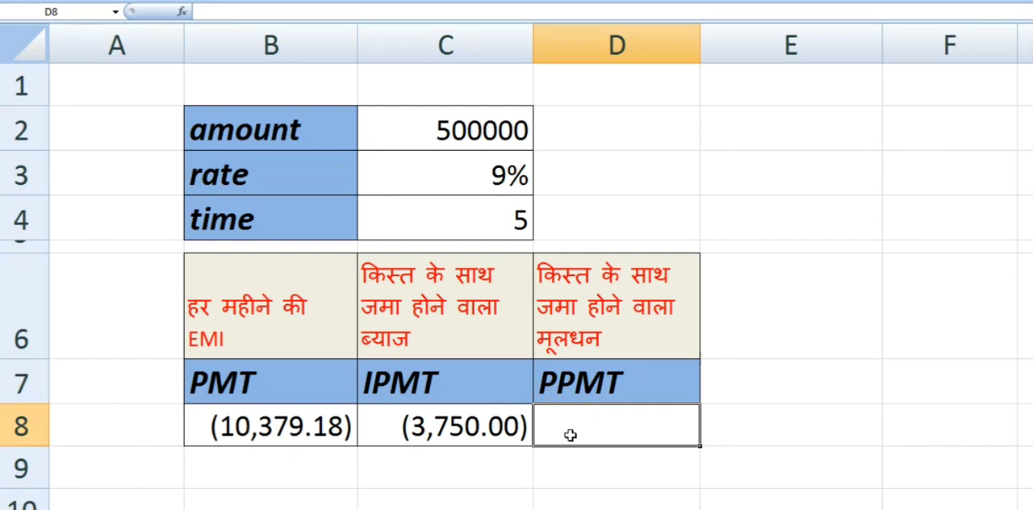
type("=PP")
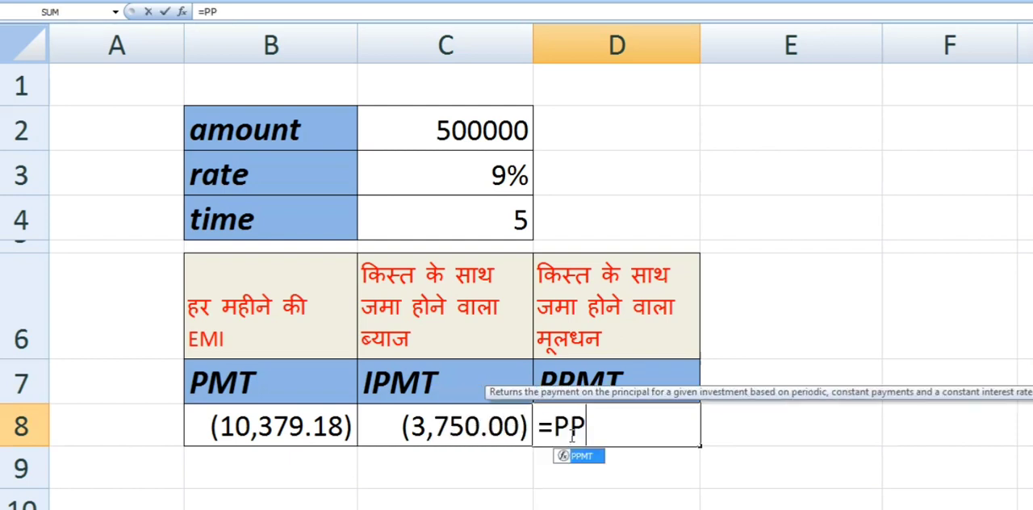
type("MT(")
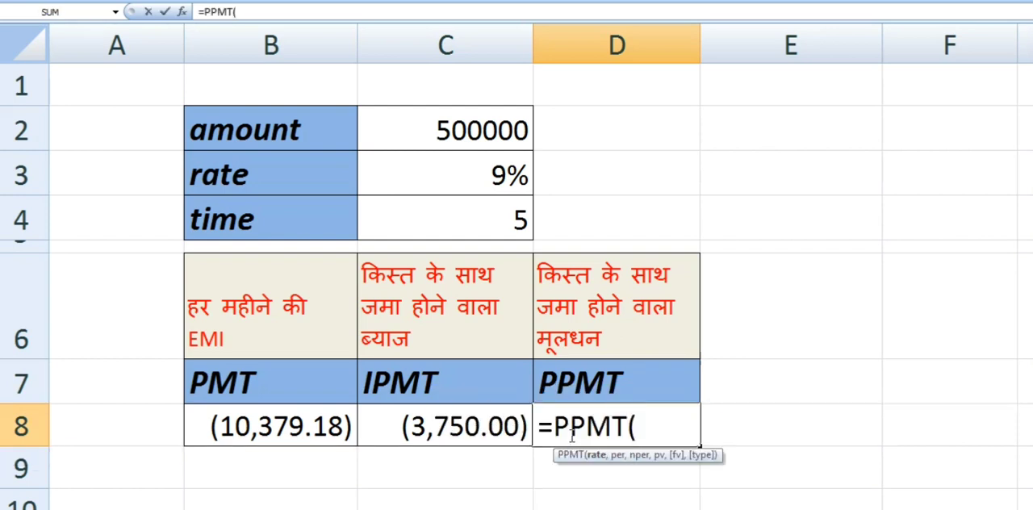
left_click(478, 175)
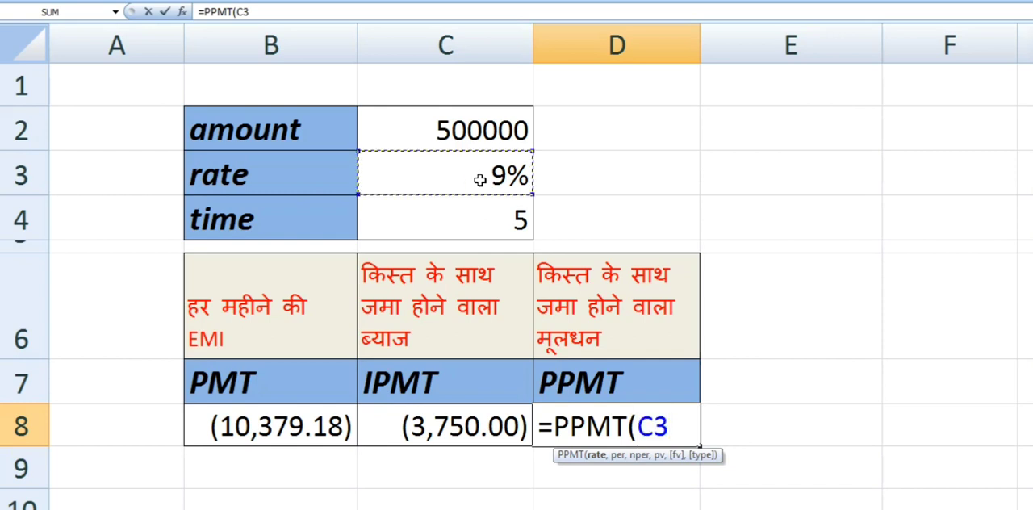
type("/12")
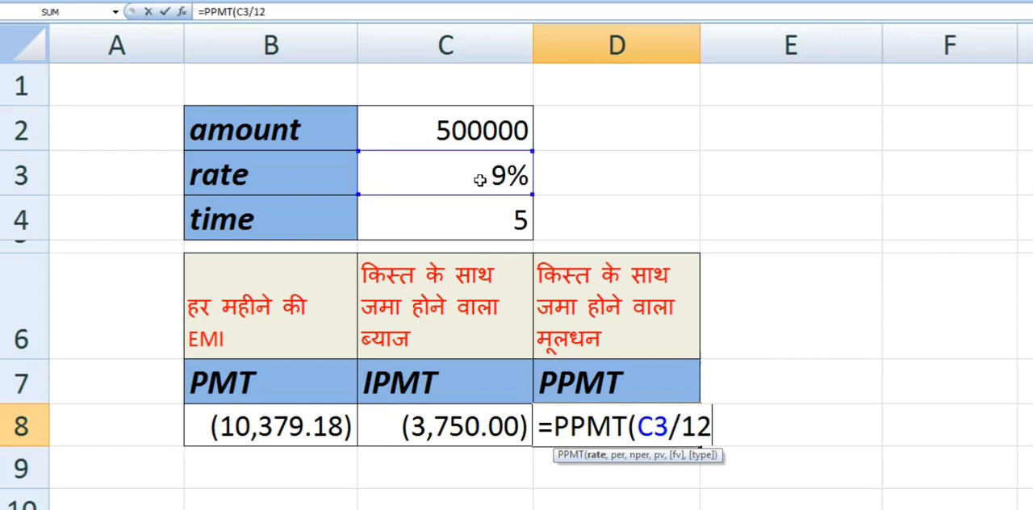
type(",")
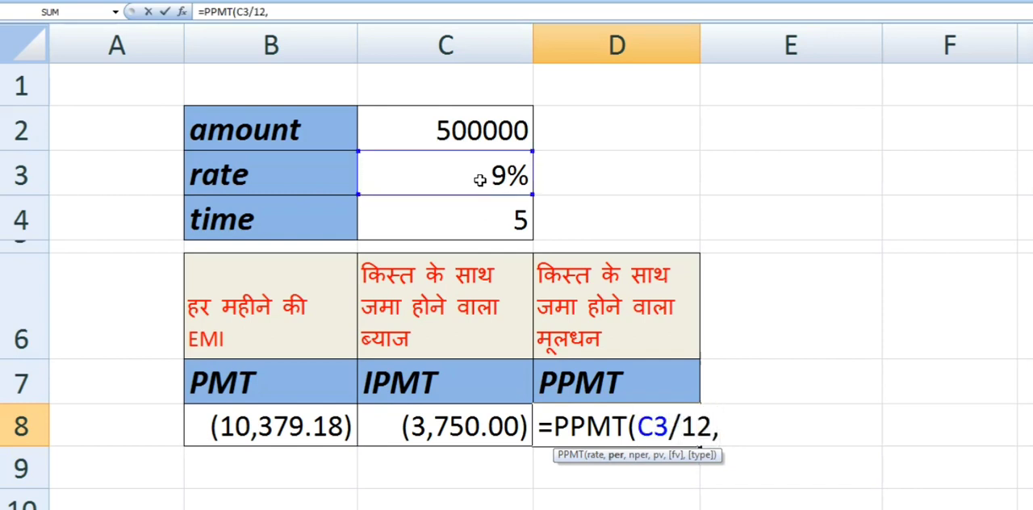
type("1,")
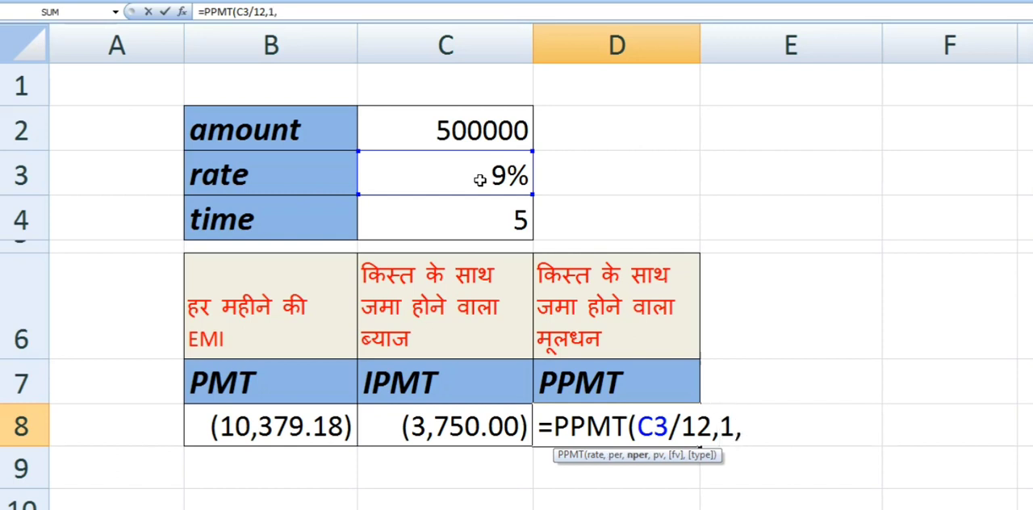
left_click(492, 220)
type("*")
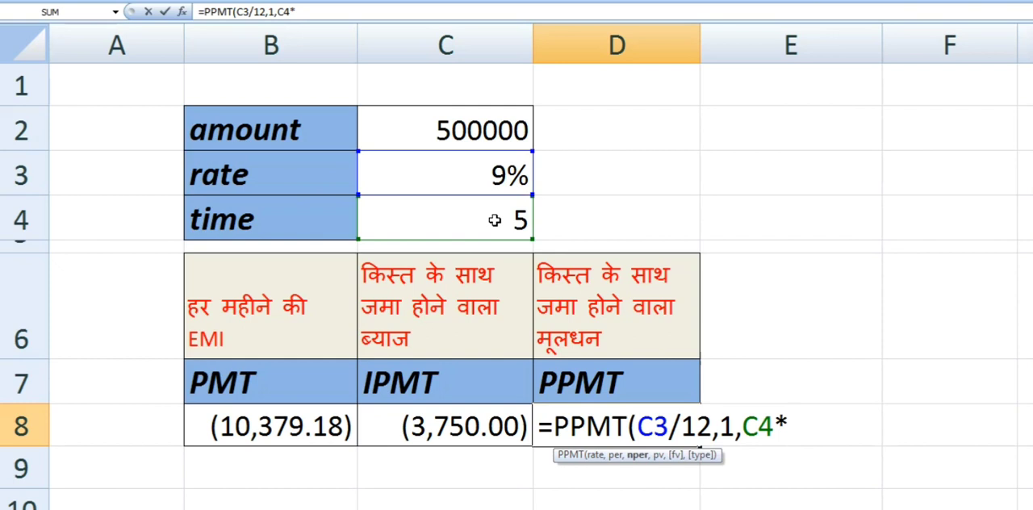
type("12,")
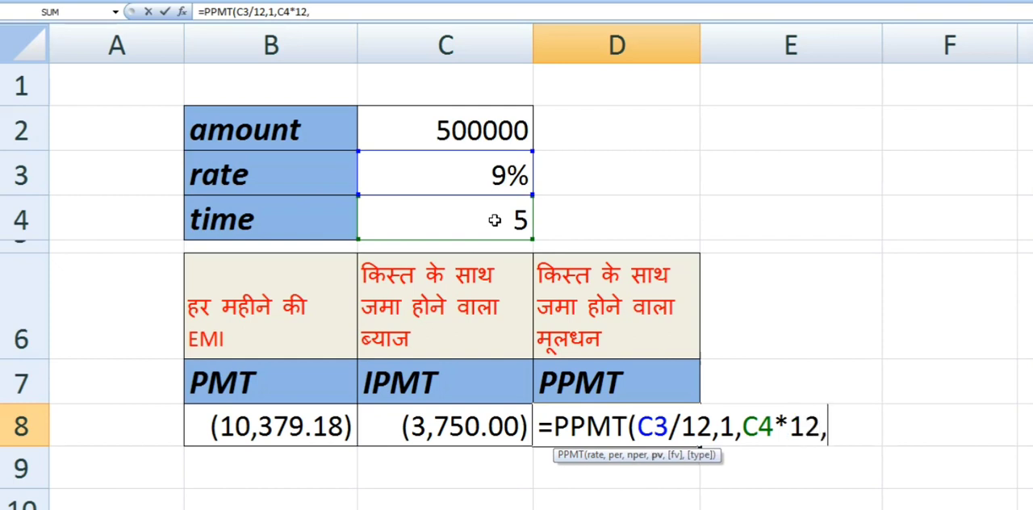
left_click(489, 145)
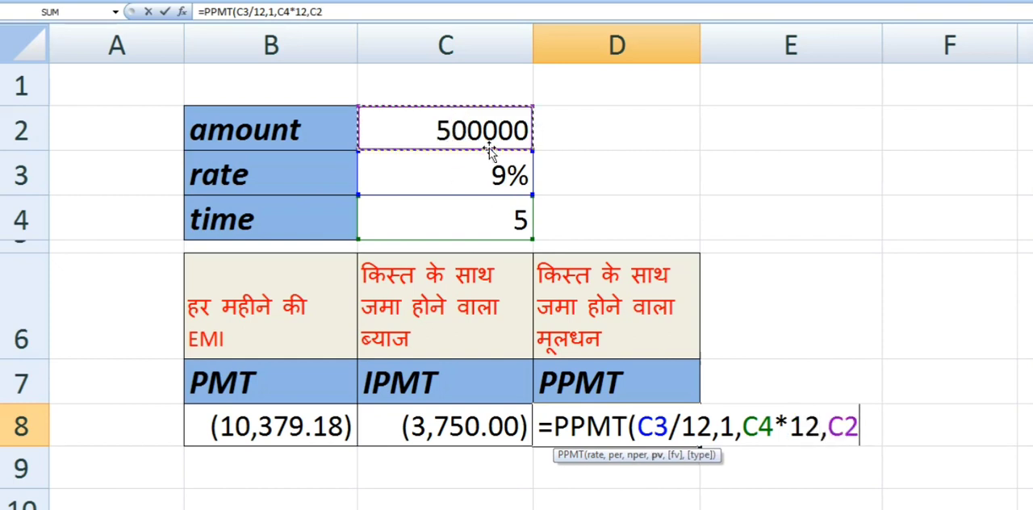
type(")")
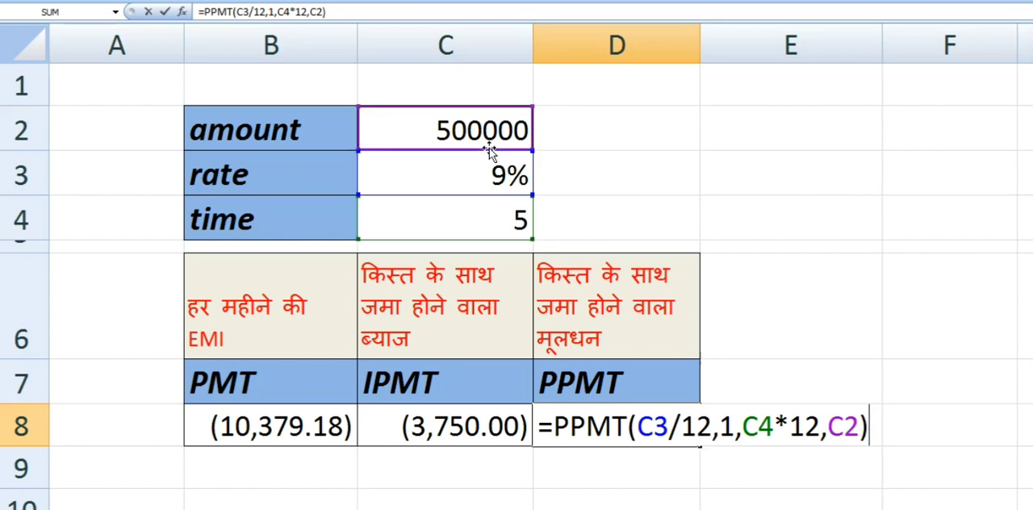
key("Return")
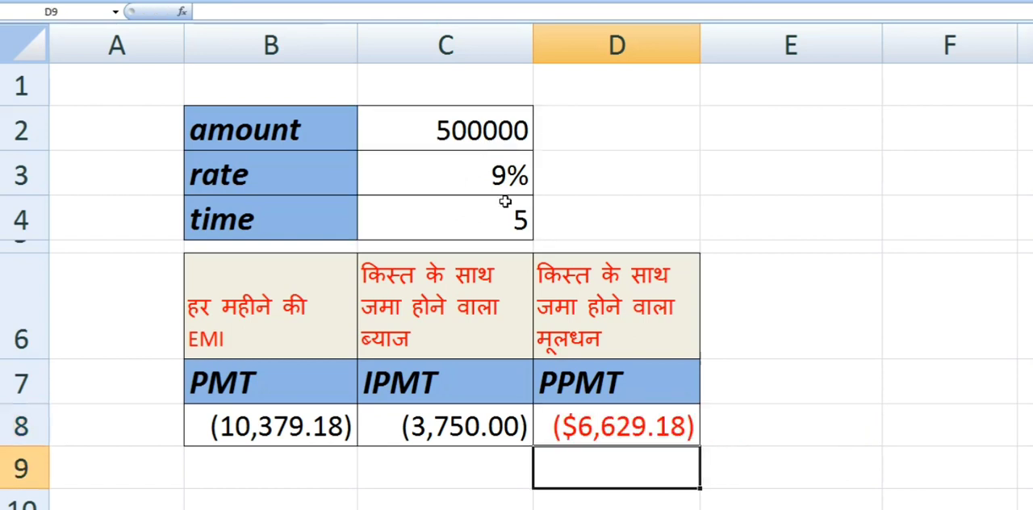
- Apply Comma Style number formatting to the principal result in D8
left_click(644, 431)
left_click(46, 2)
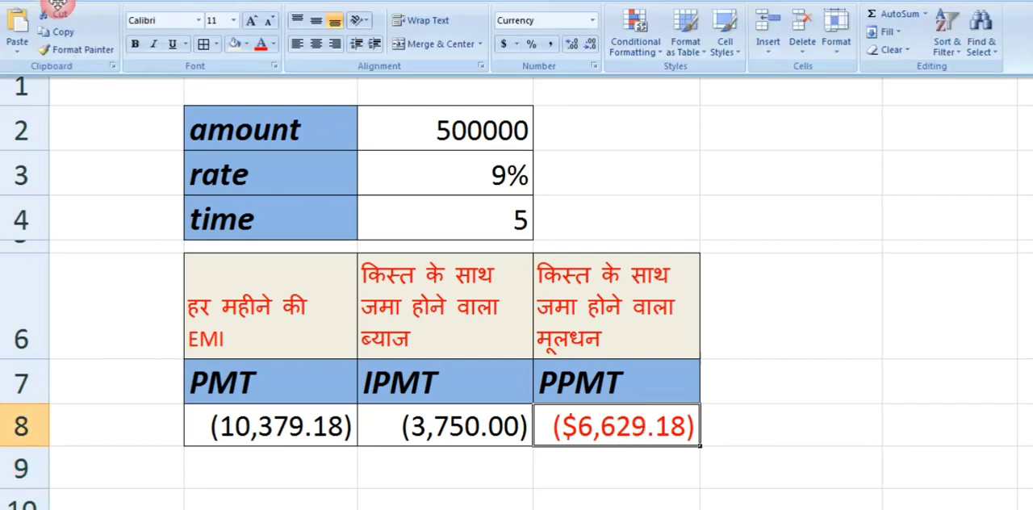
left_click(551, 46)
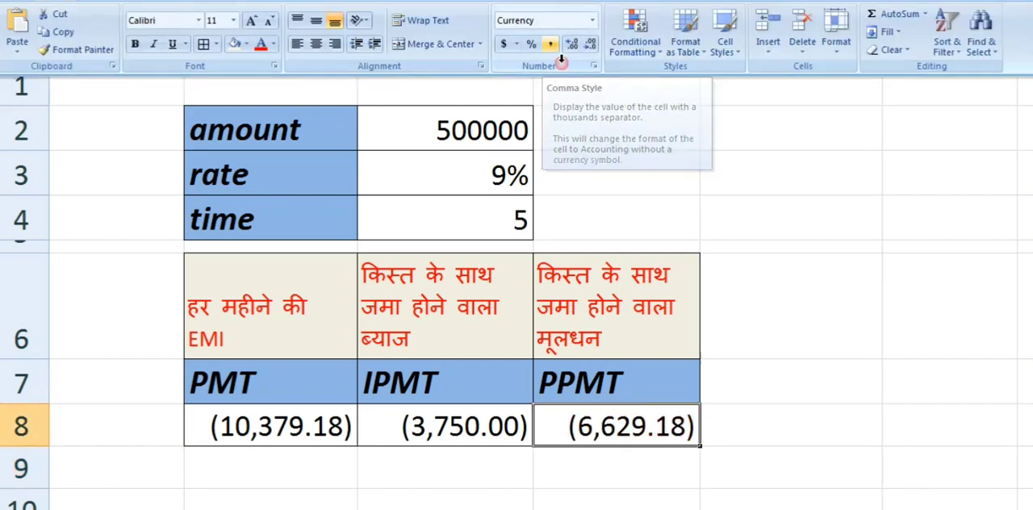
- Review the PMT, IPMT and PPMT headings and their formulas in row 8
left_click(584, 389)
left_click(601, 421)
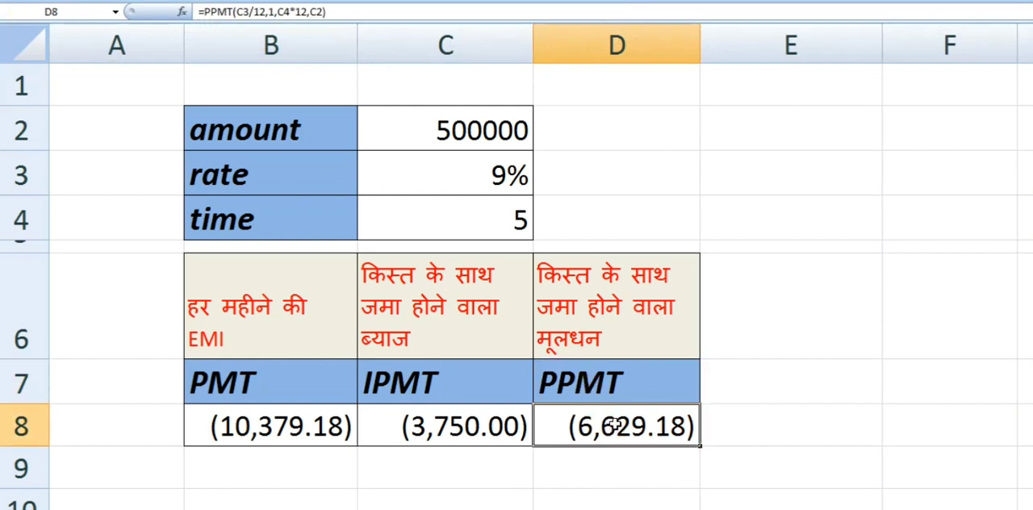
left_click(438, 396)
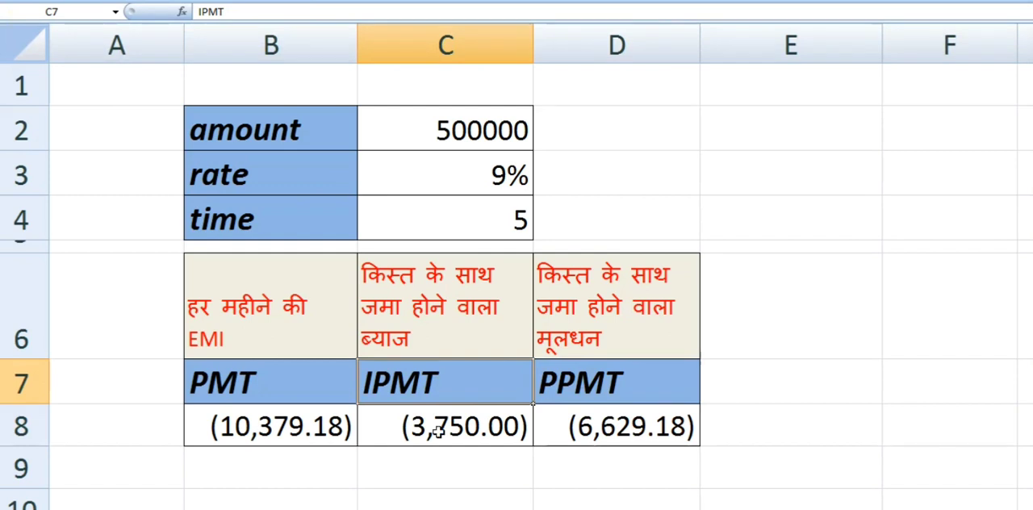
left_click(440, 422)
left_click(280, 383)
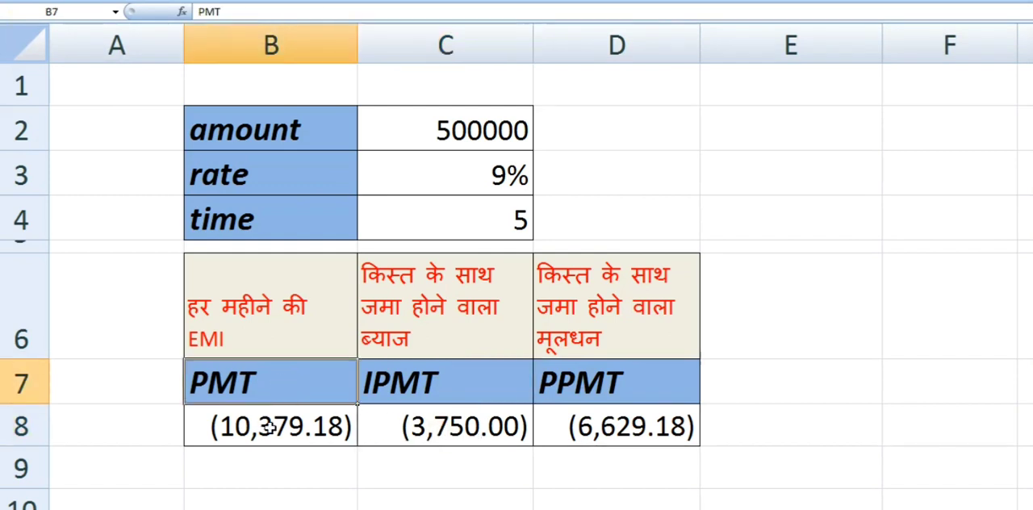
left_click(271, 429)
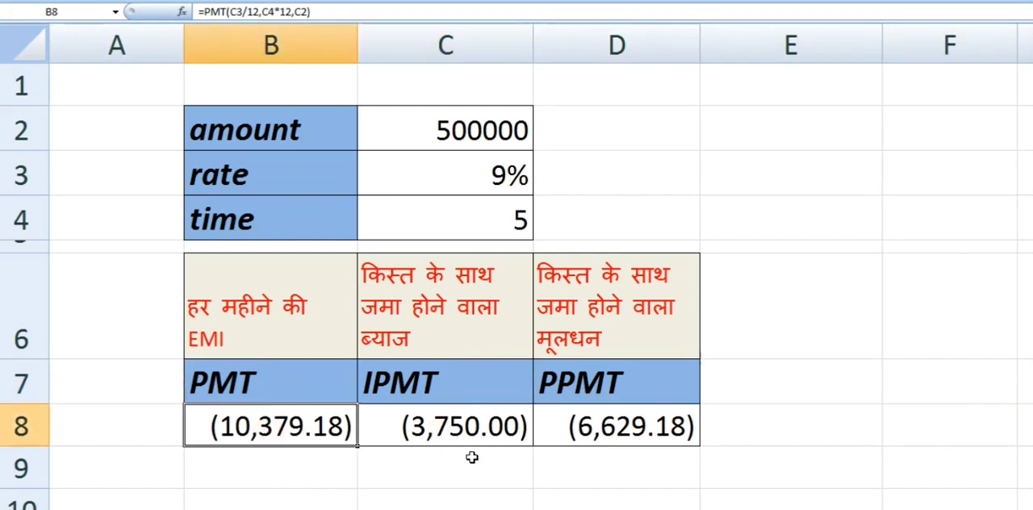
left_click_drag(448, 430, 578, 465)
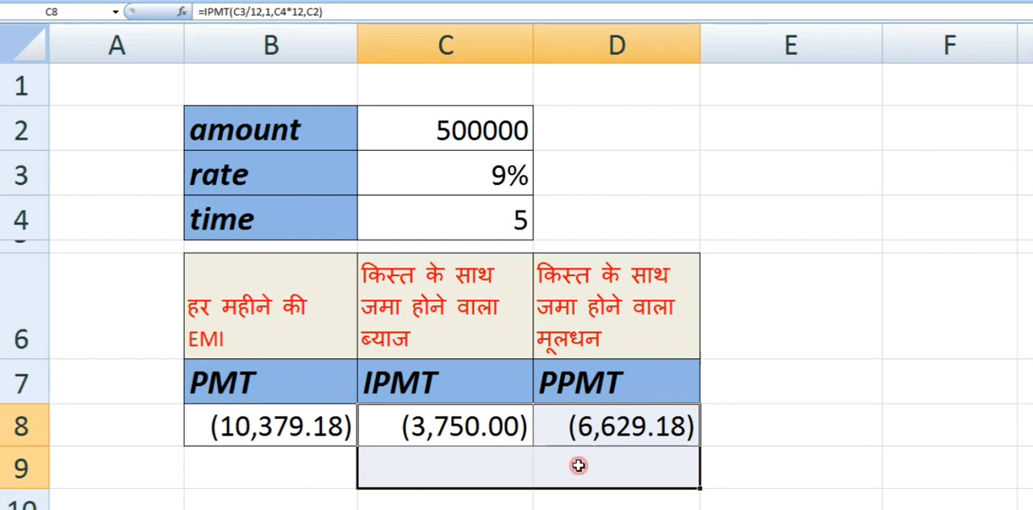
left_click(781, 472)
left_click(805, 429)
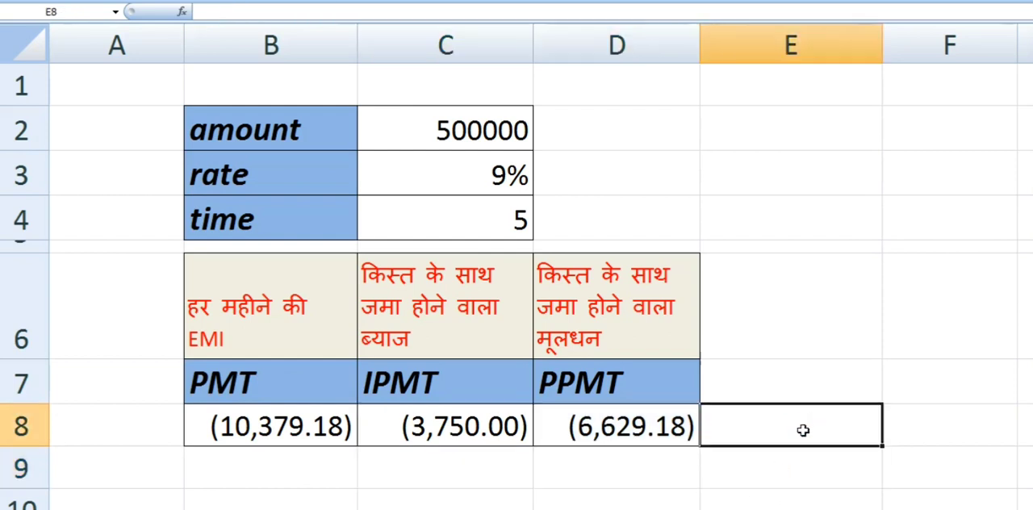
left_click(812, 472)
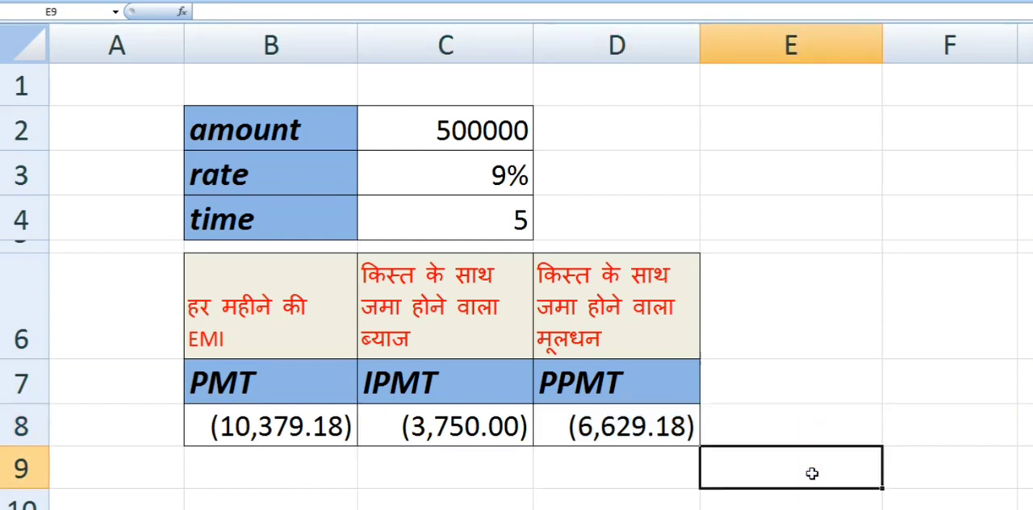
- Enter the formula =SUM(C8:D8) in E9 to add the interest and principal parts
type("=SUM")
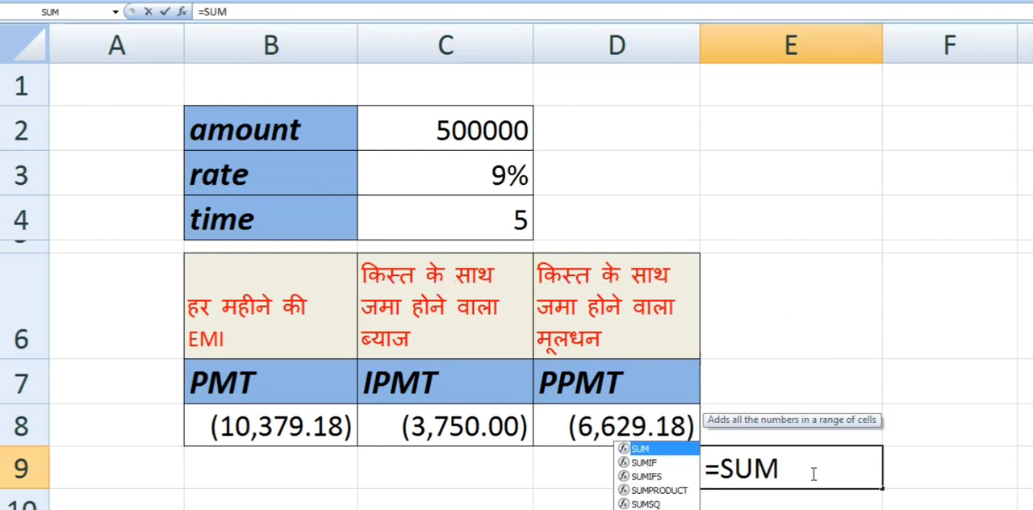
type("(")
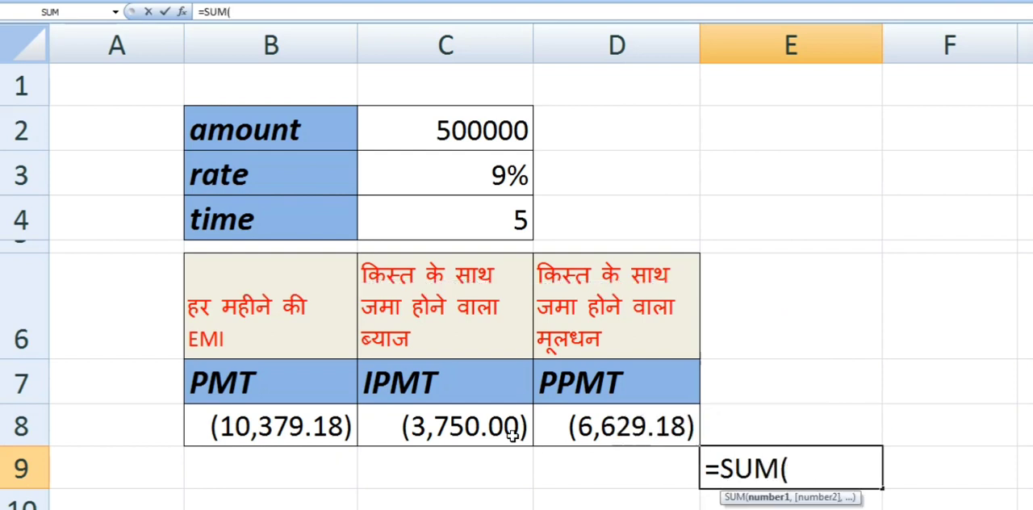
left_click_drag(507, 434, 592, 434)
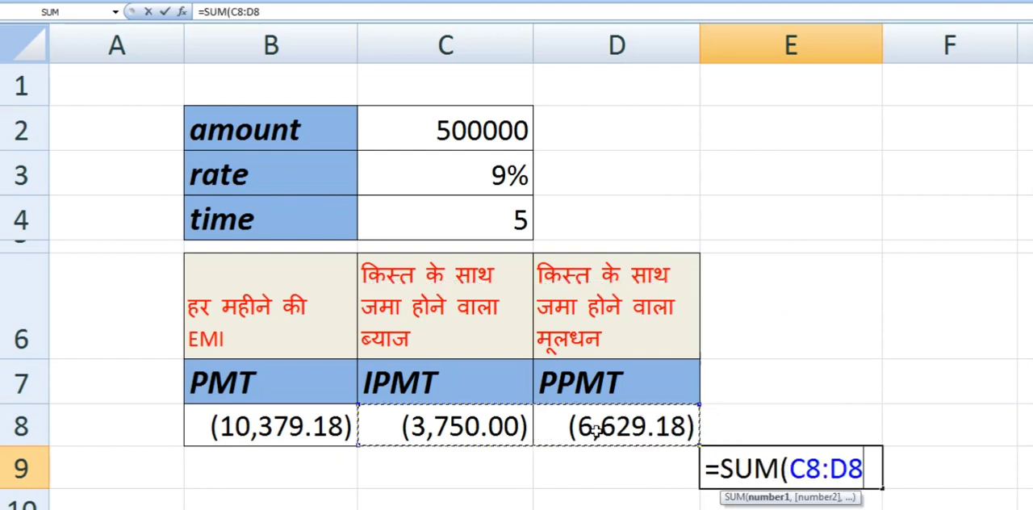
key("Return")
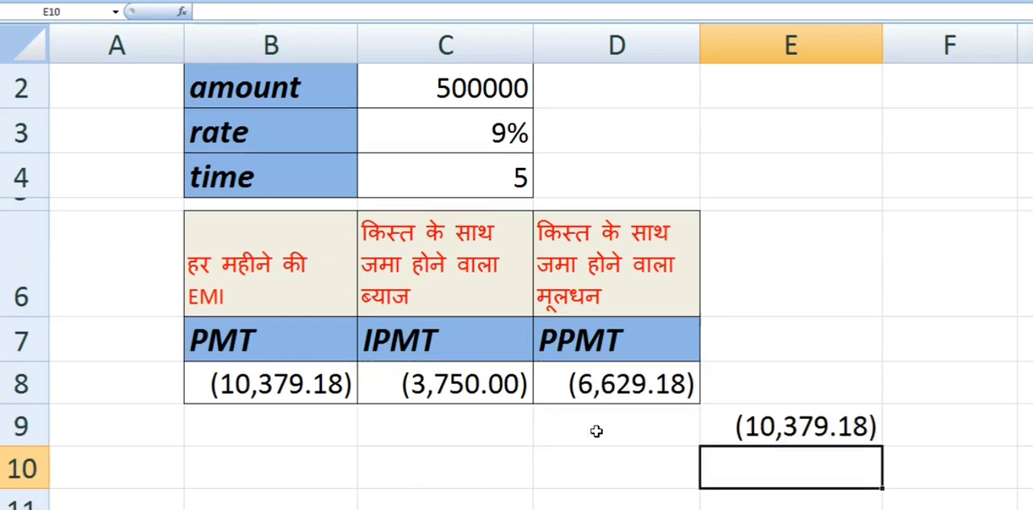
- Compare the sum in E9 with the EMI in B8 and the formulas in C8 and D8
left_click(786, 436)
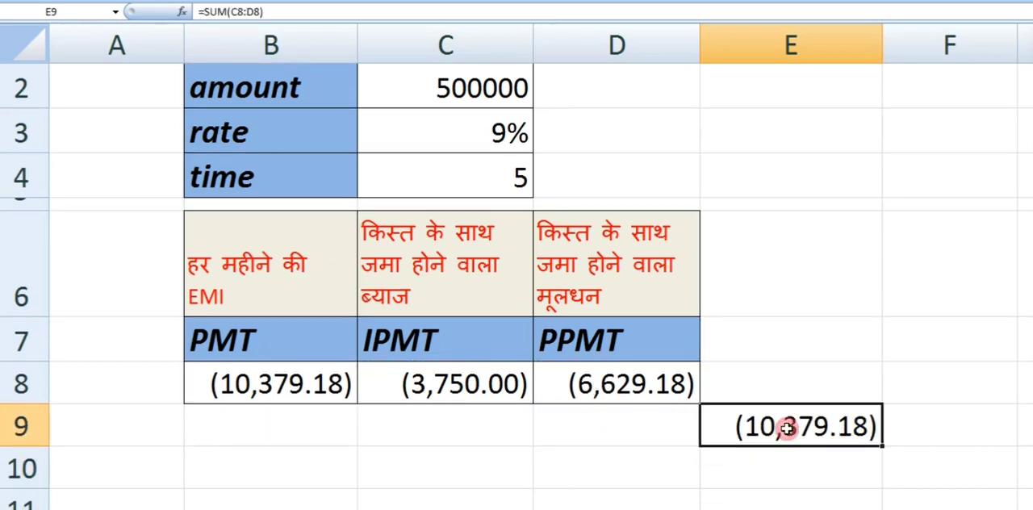
left_click(332, 385)
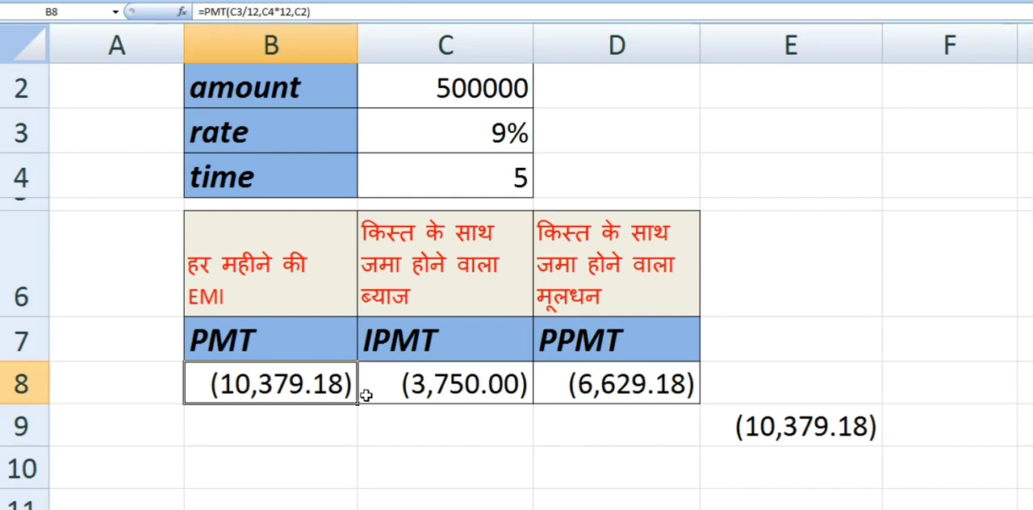
left_click(428, 389)
left_click(565, 394)
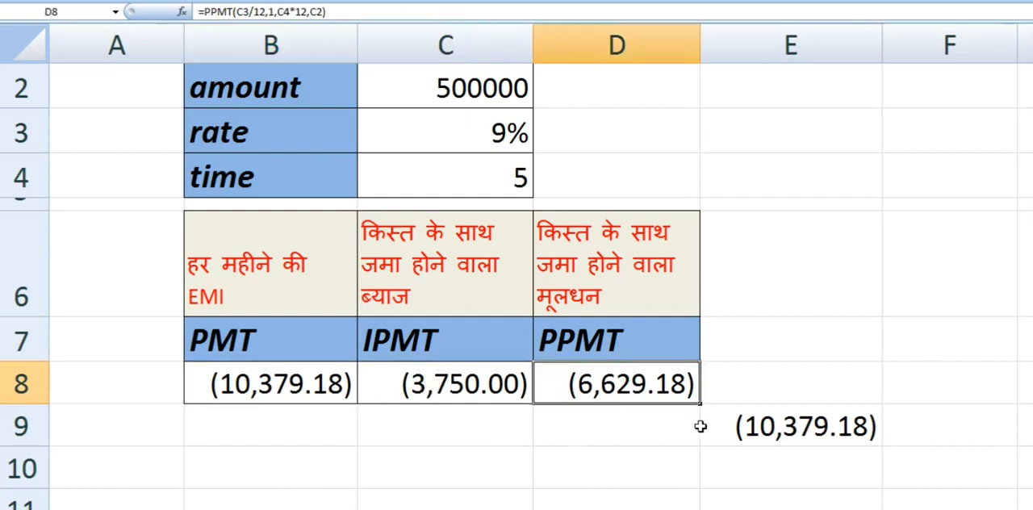
left_click(750, 436)
scroll(750, 439, "up", 1)
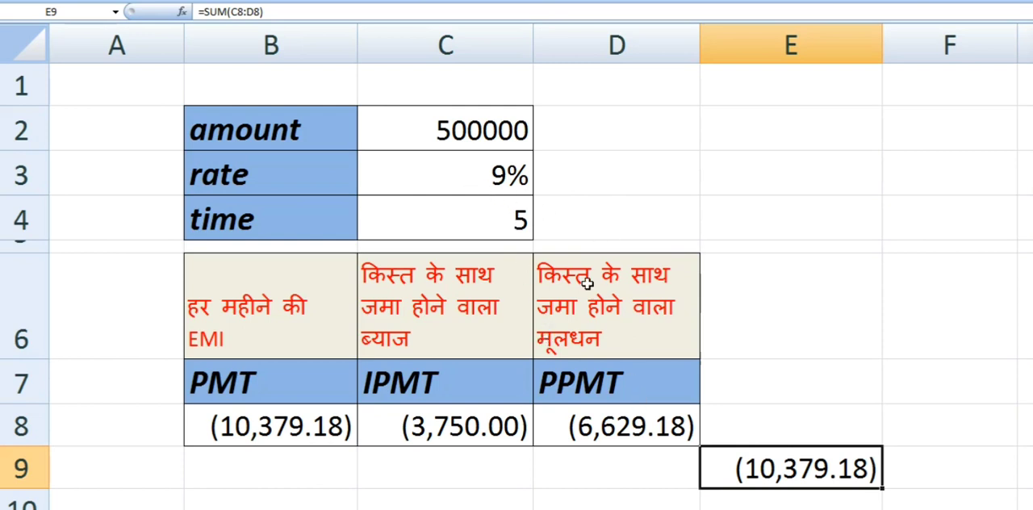
- Change the loan amount in C2 to 300000
left_click(434, 124)
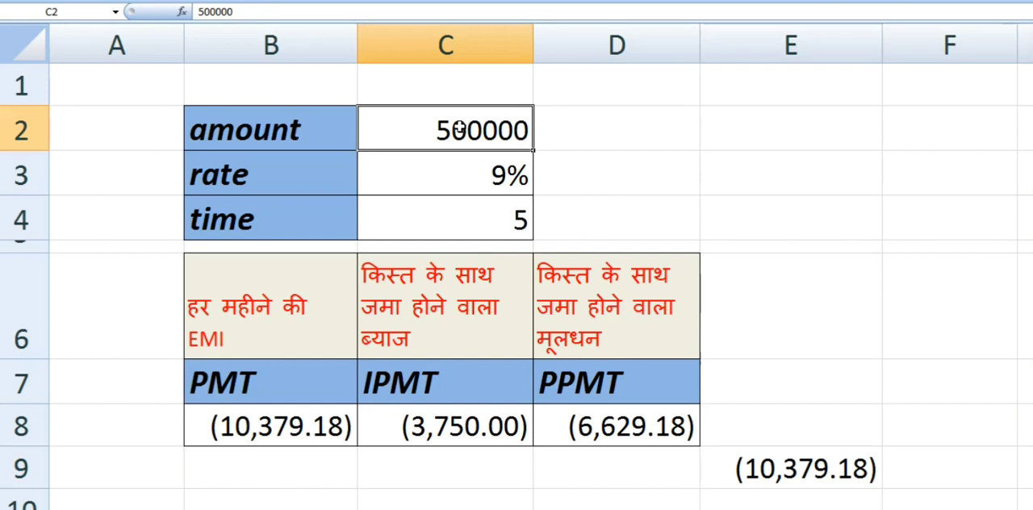
type("300")
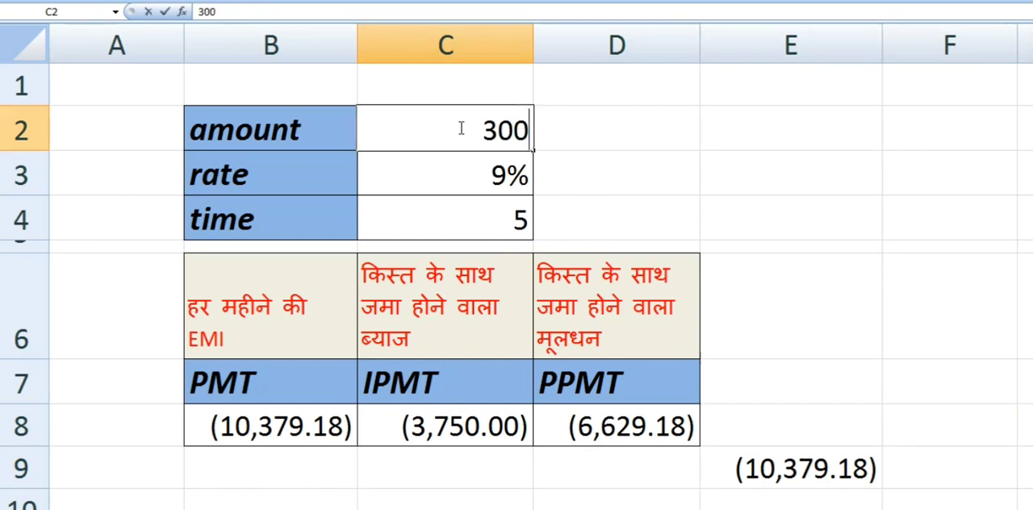
type("000")
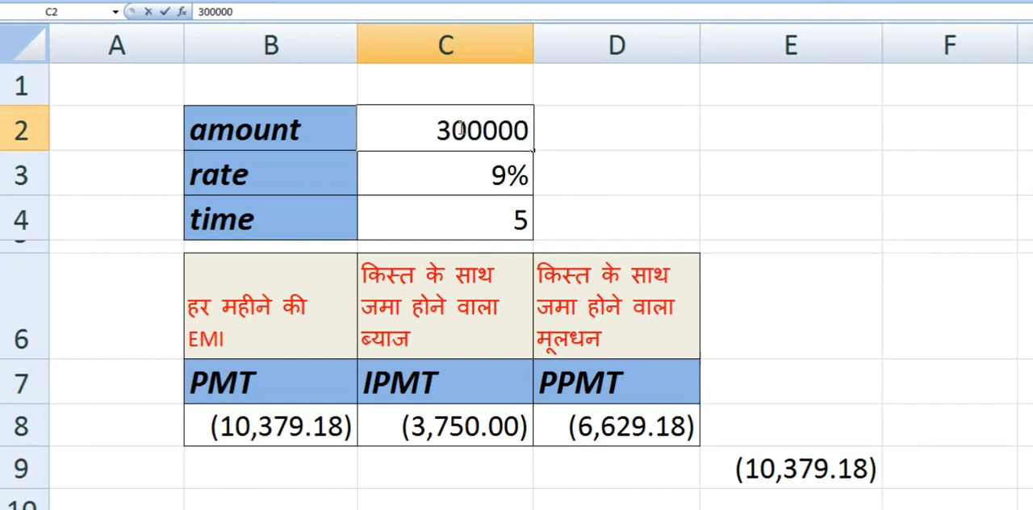
key("Return")
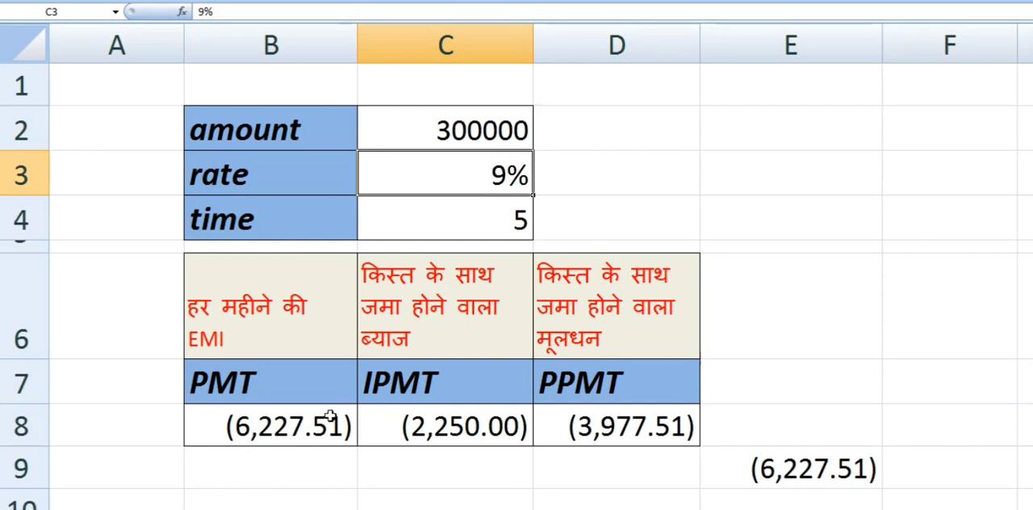
- Review the PMT, IPMT and PPMT formulas in B8, C8 and D8 after the amount change
left_click(308, 433)
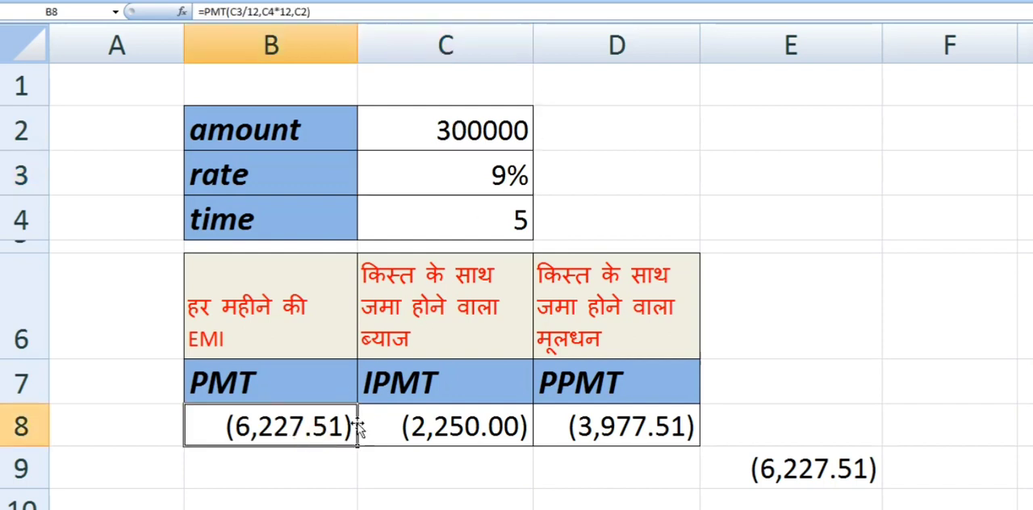
left_click(440, 434)
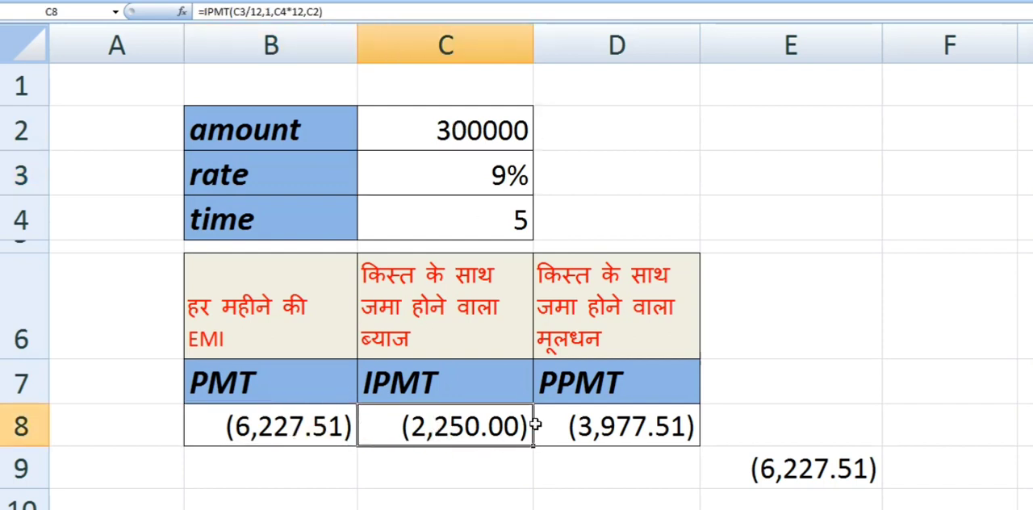
left_click(620, 431)
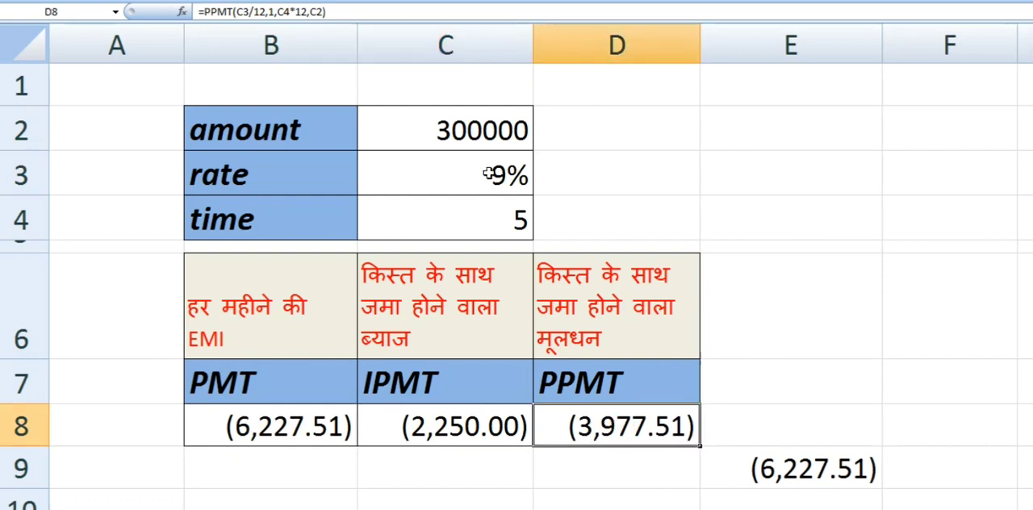
- Set the loan time in C4 to 3 years
left_click(490, 220)
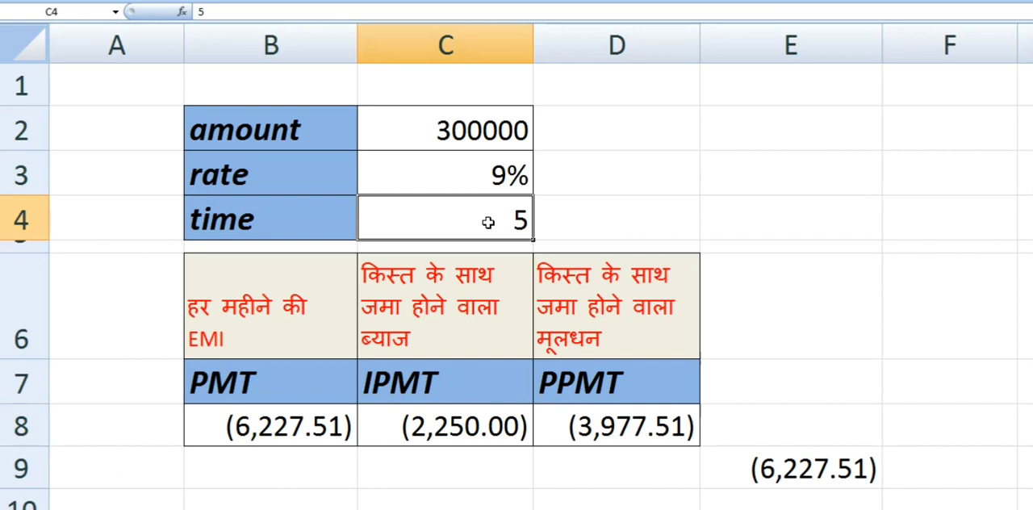
type("3")
key("Return")
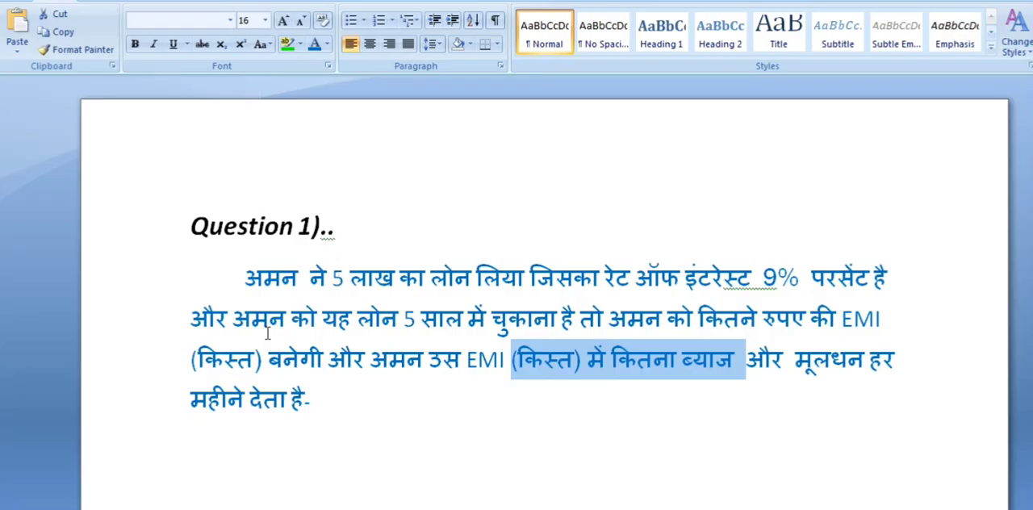
- Switch to the Word question document and center the "Question 2).." heading
left_click(343, 397)
scroll(331, 392, "down", 2)
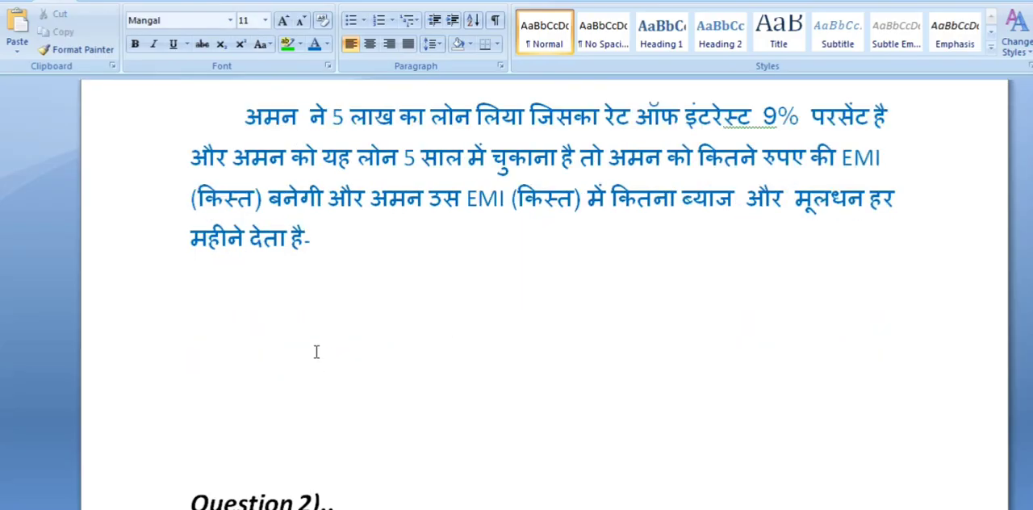
scroll(333, 260, "down", 4)
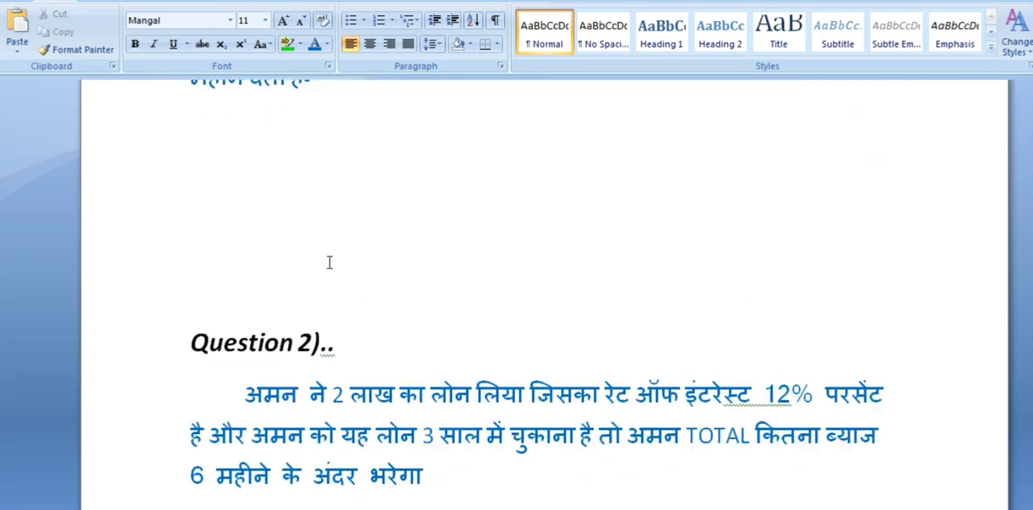
left_click_drag(182, 348, 307, 358)
left_click(367, 340)
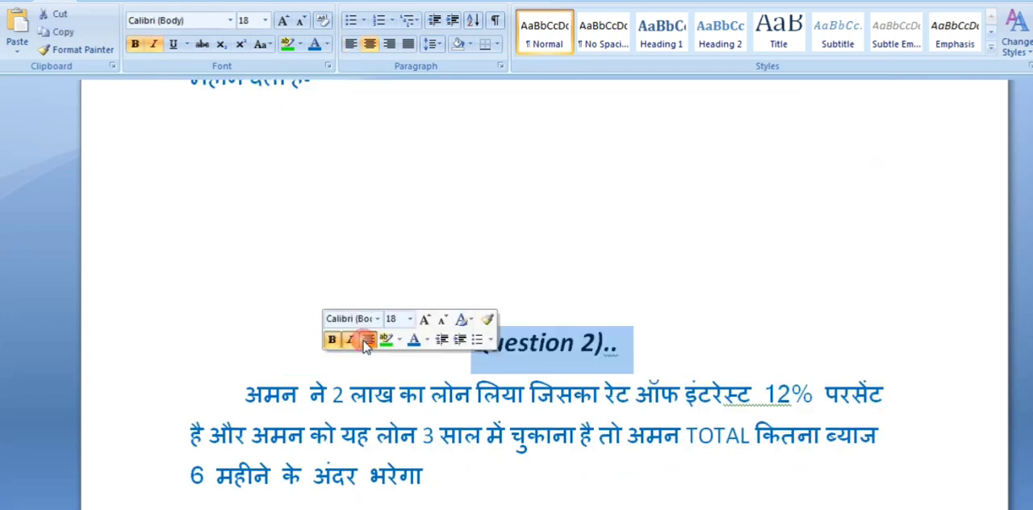
left_click(349, 394)
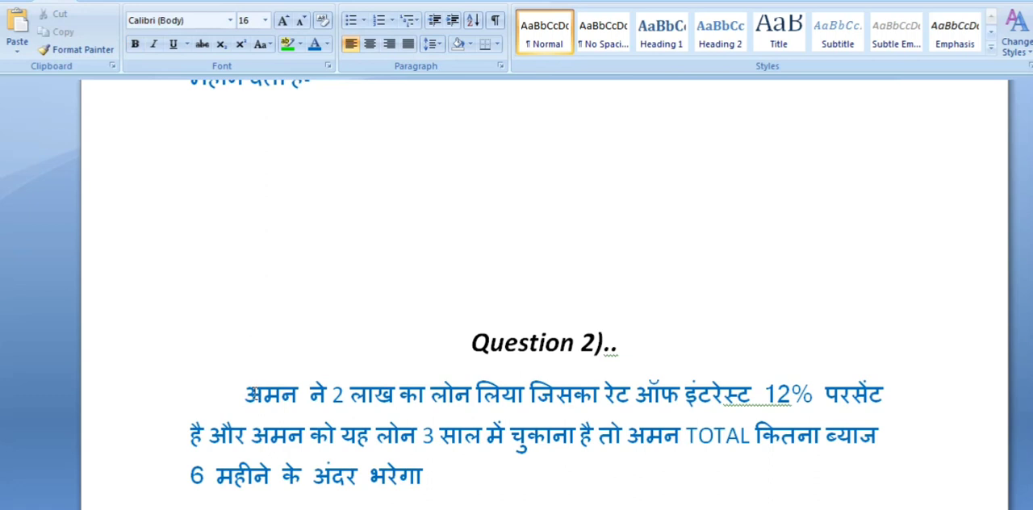
- Select the first line of the Question 2 text
left_click_drag(250, 394, 883, 406)
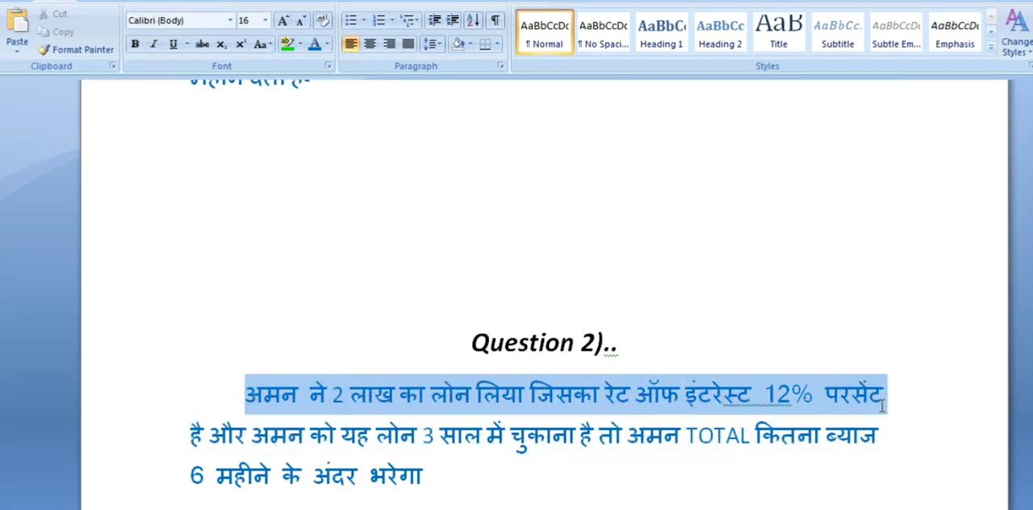